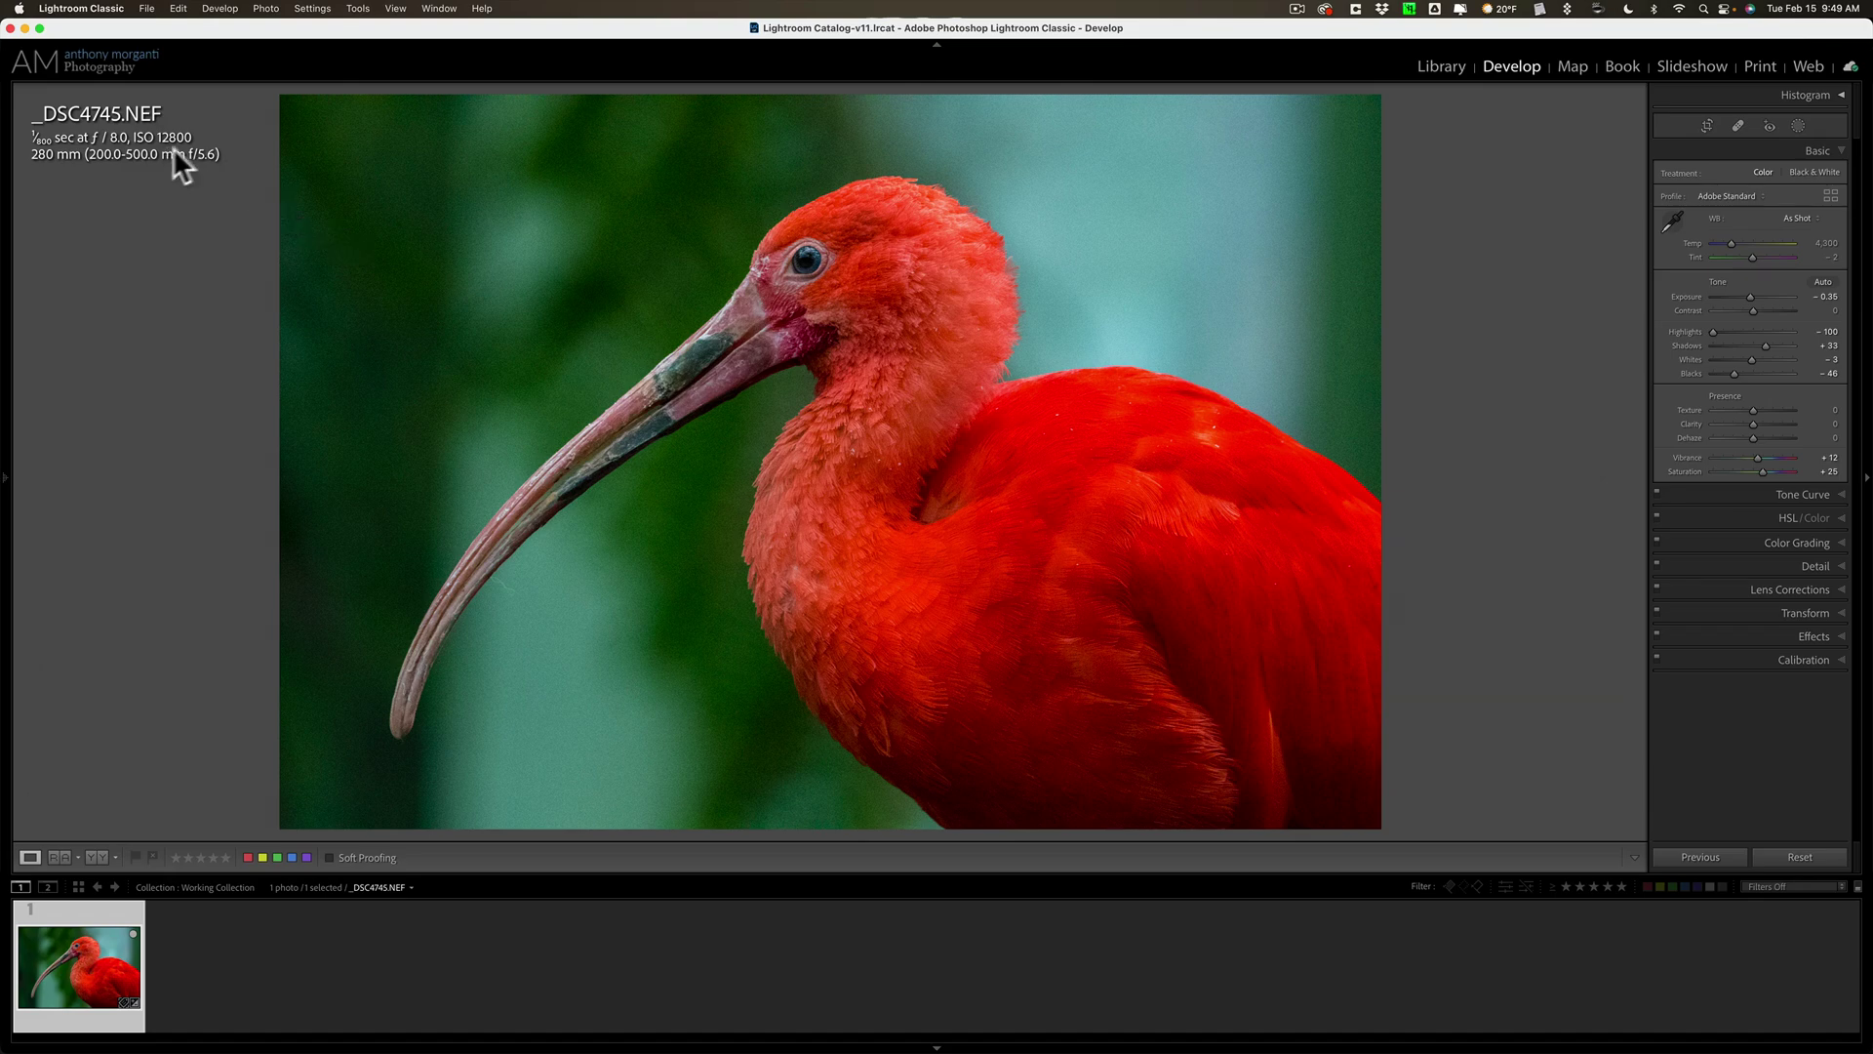
Check the ibis photo's noise up close and set its color noise reduction to 0.
click(862, 260)
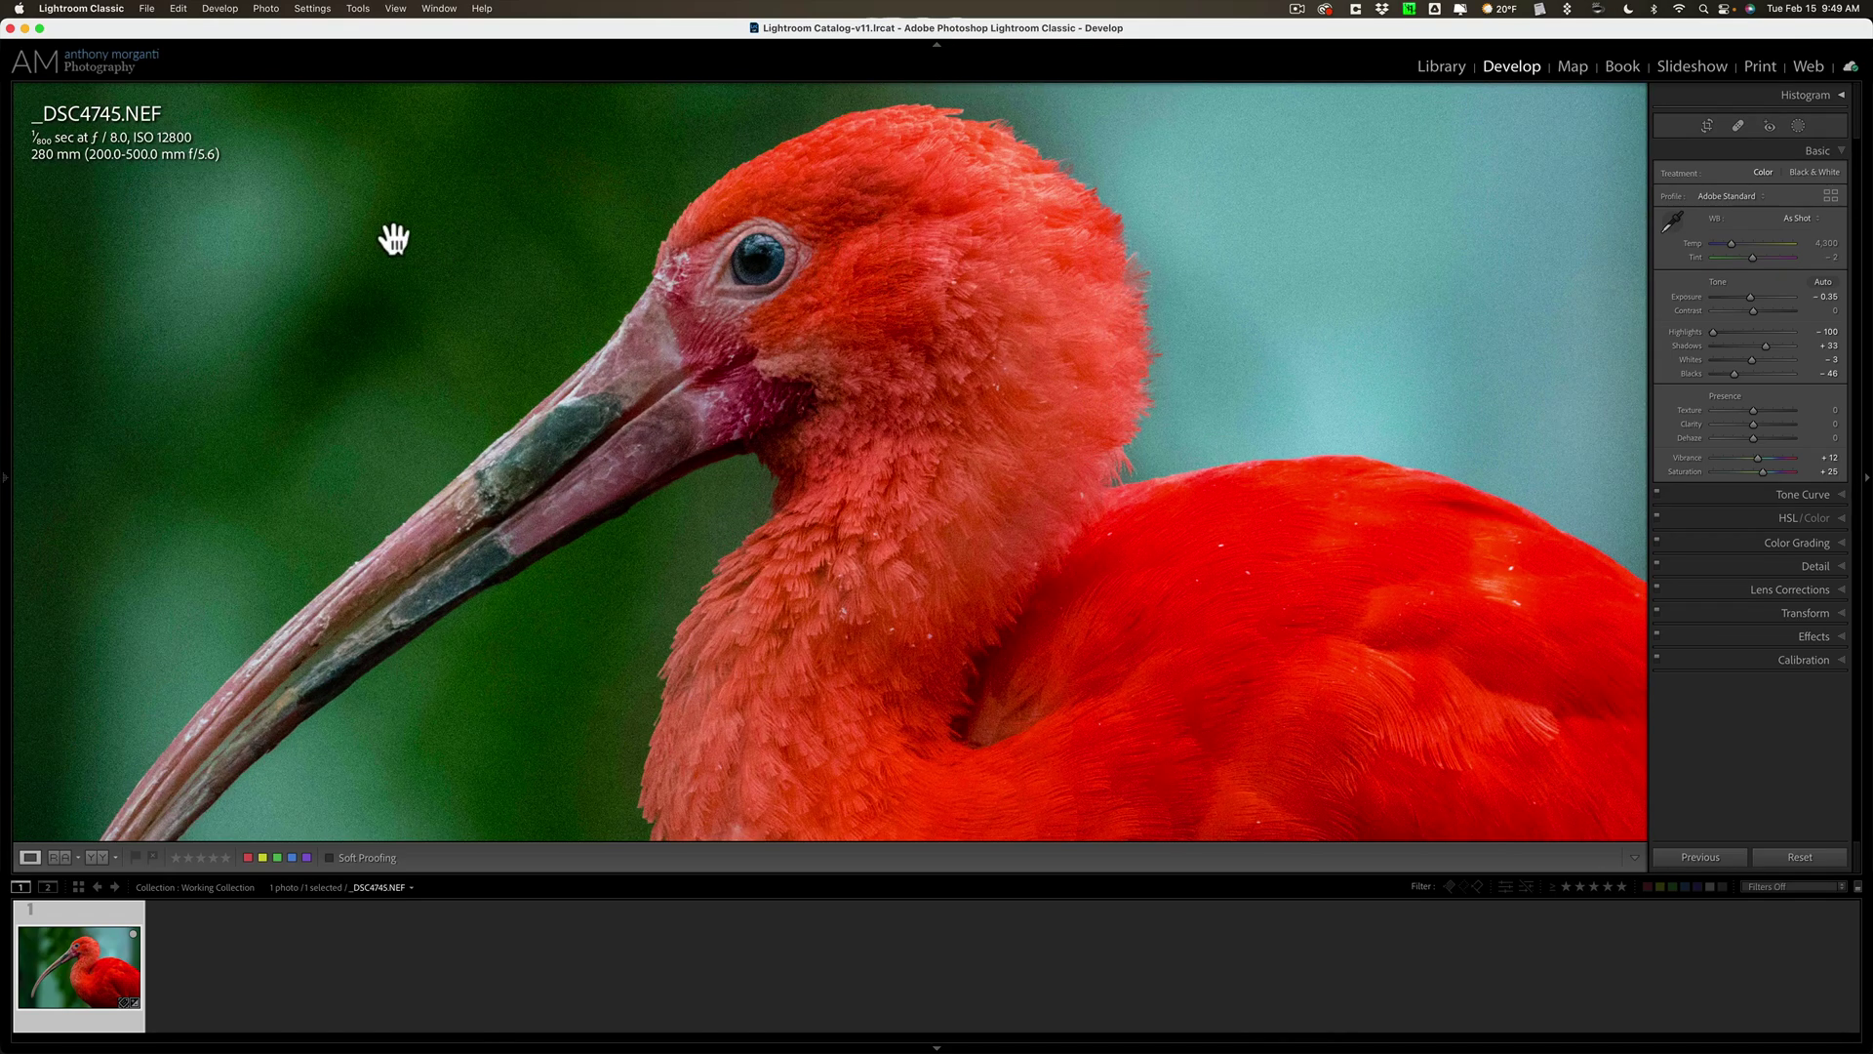
click(475, 239)
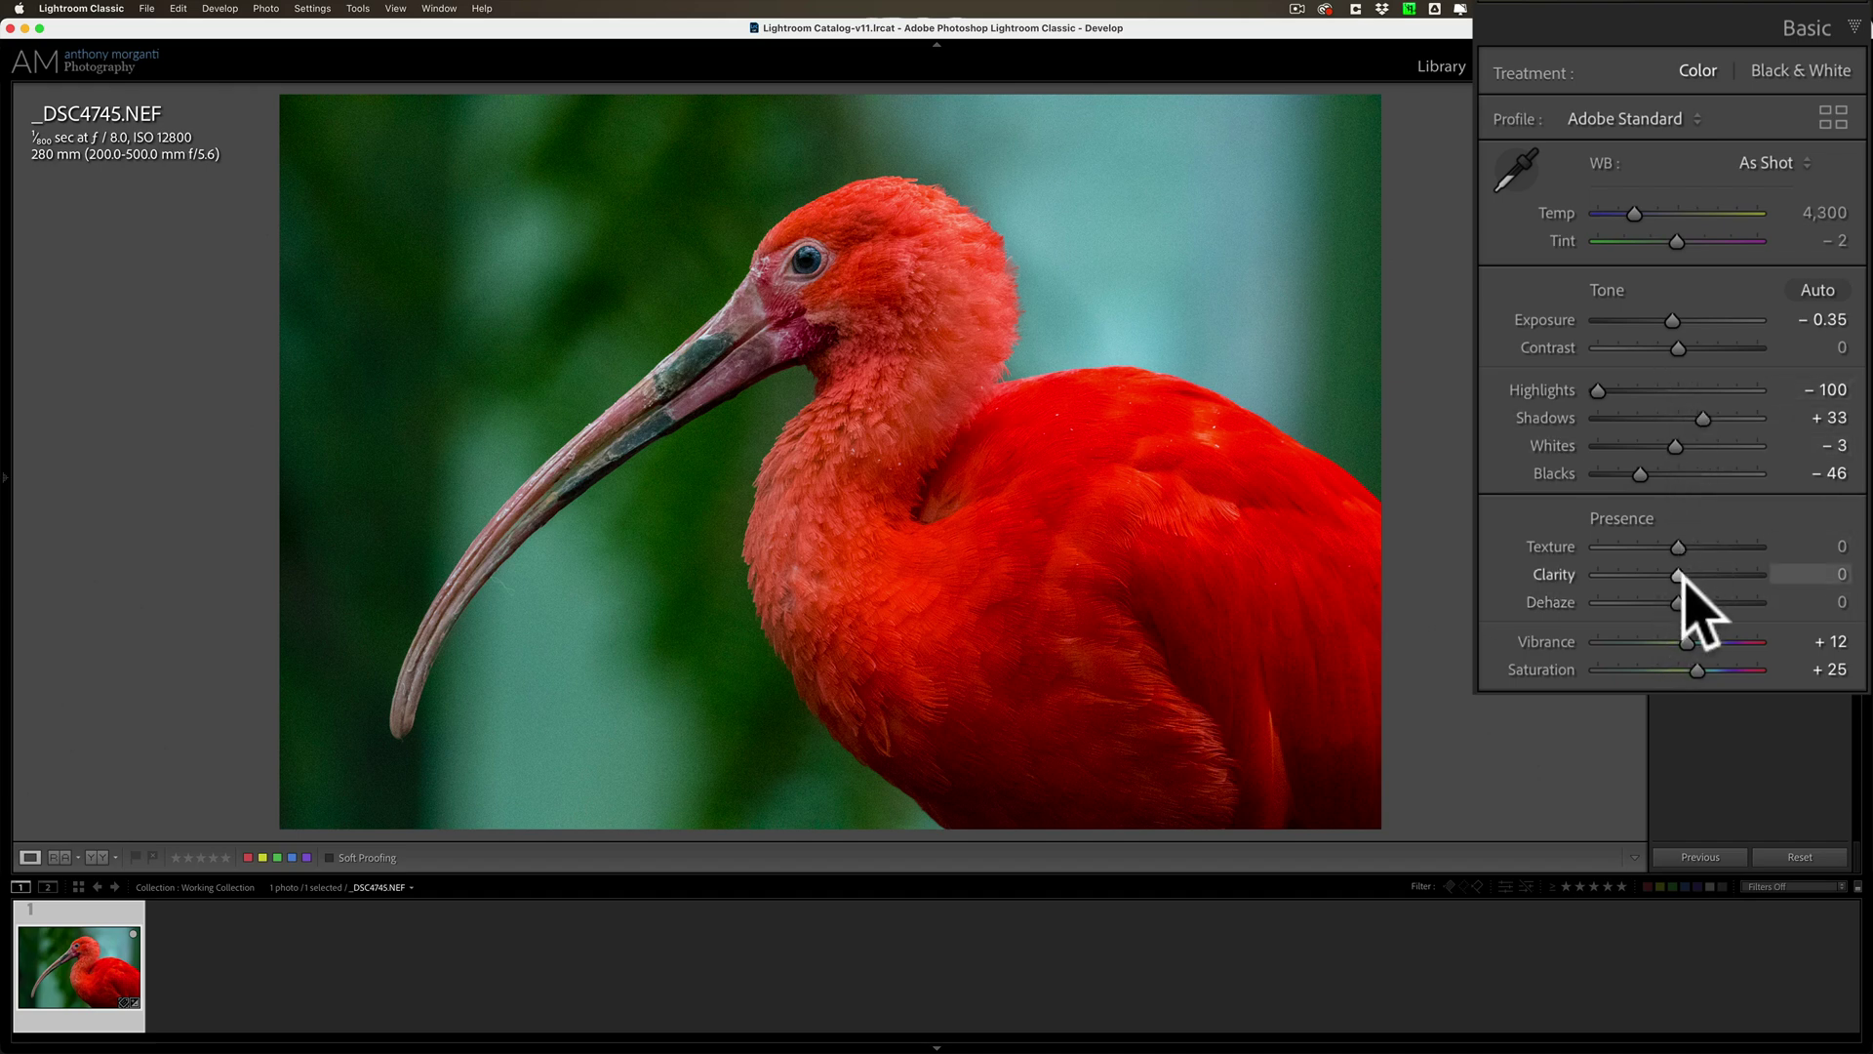
click(1810, 556)
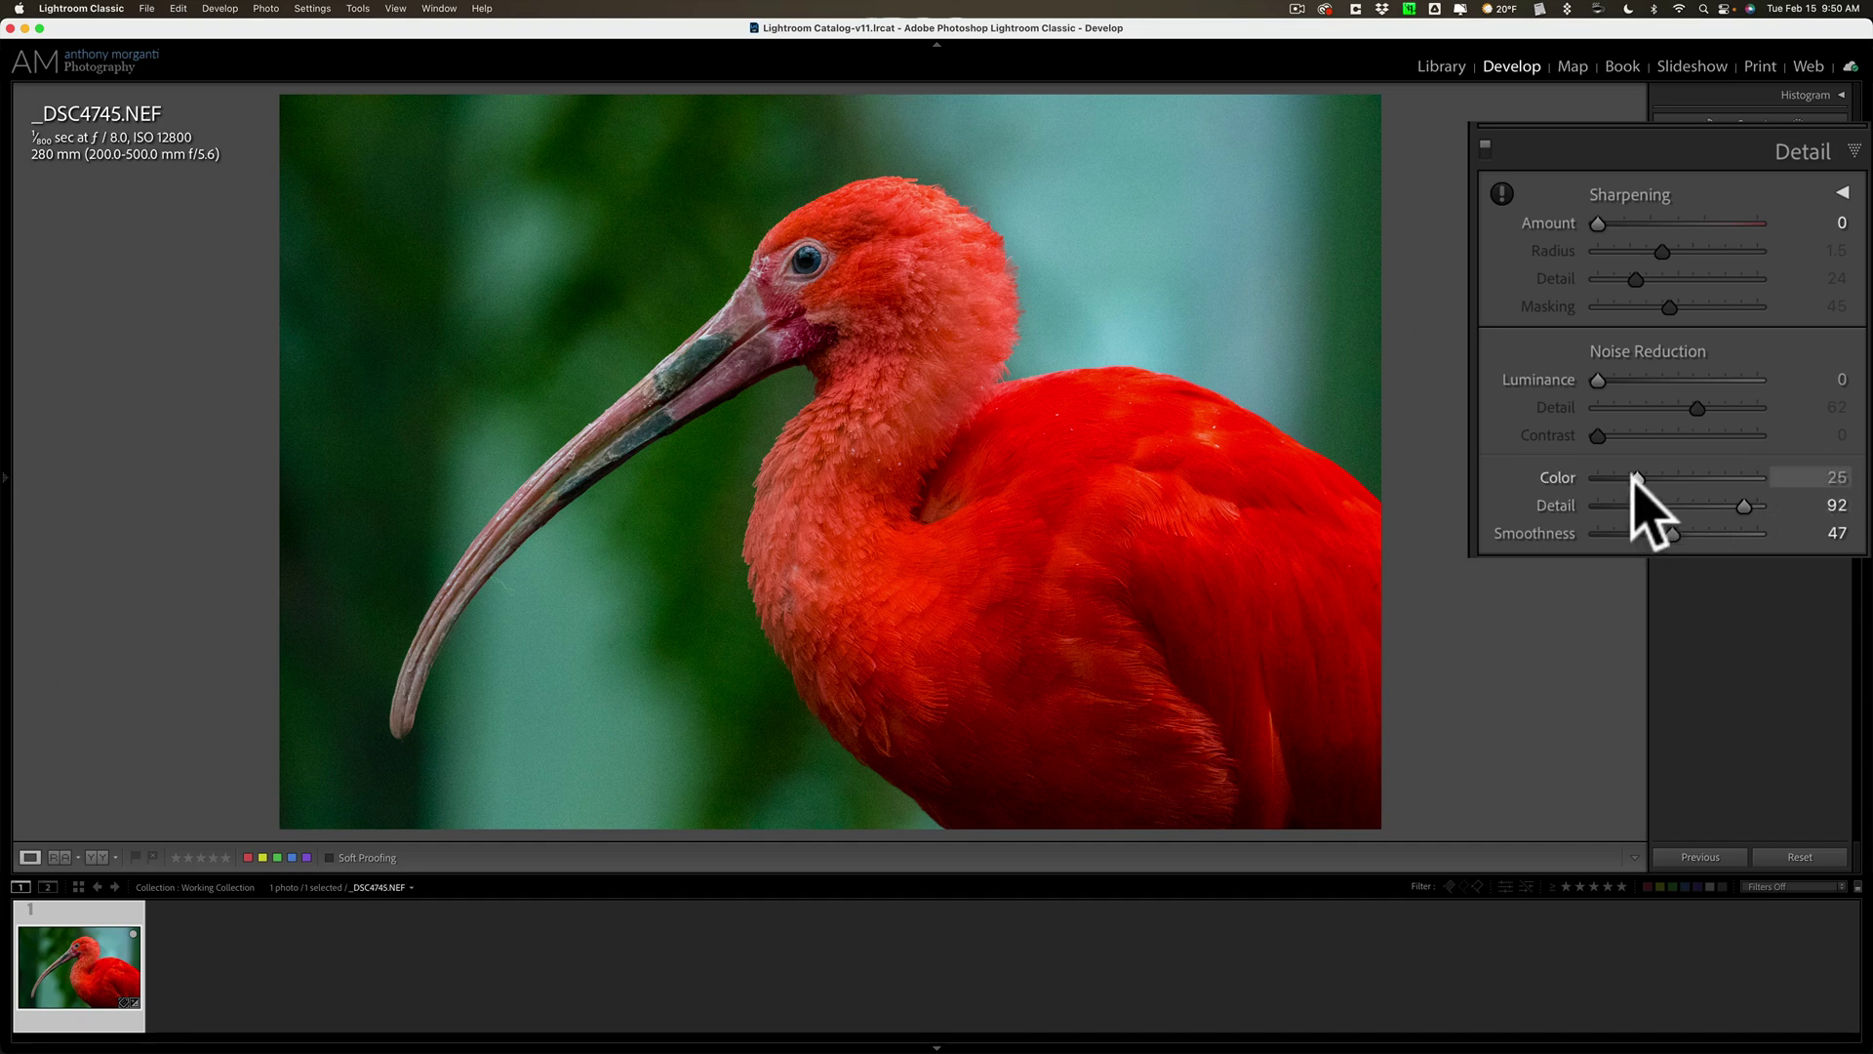
double_click(1497, 475)
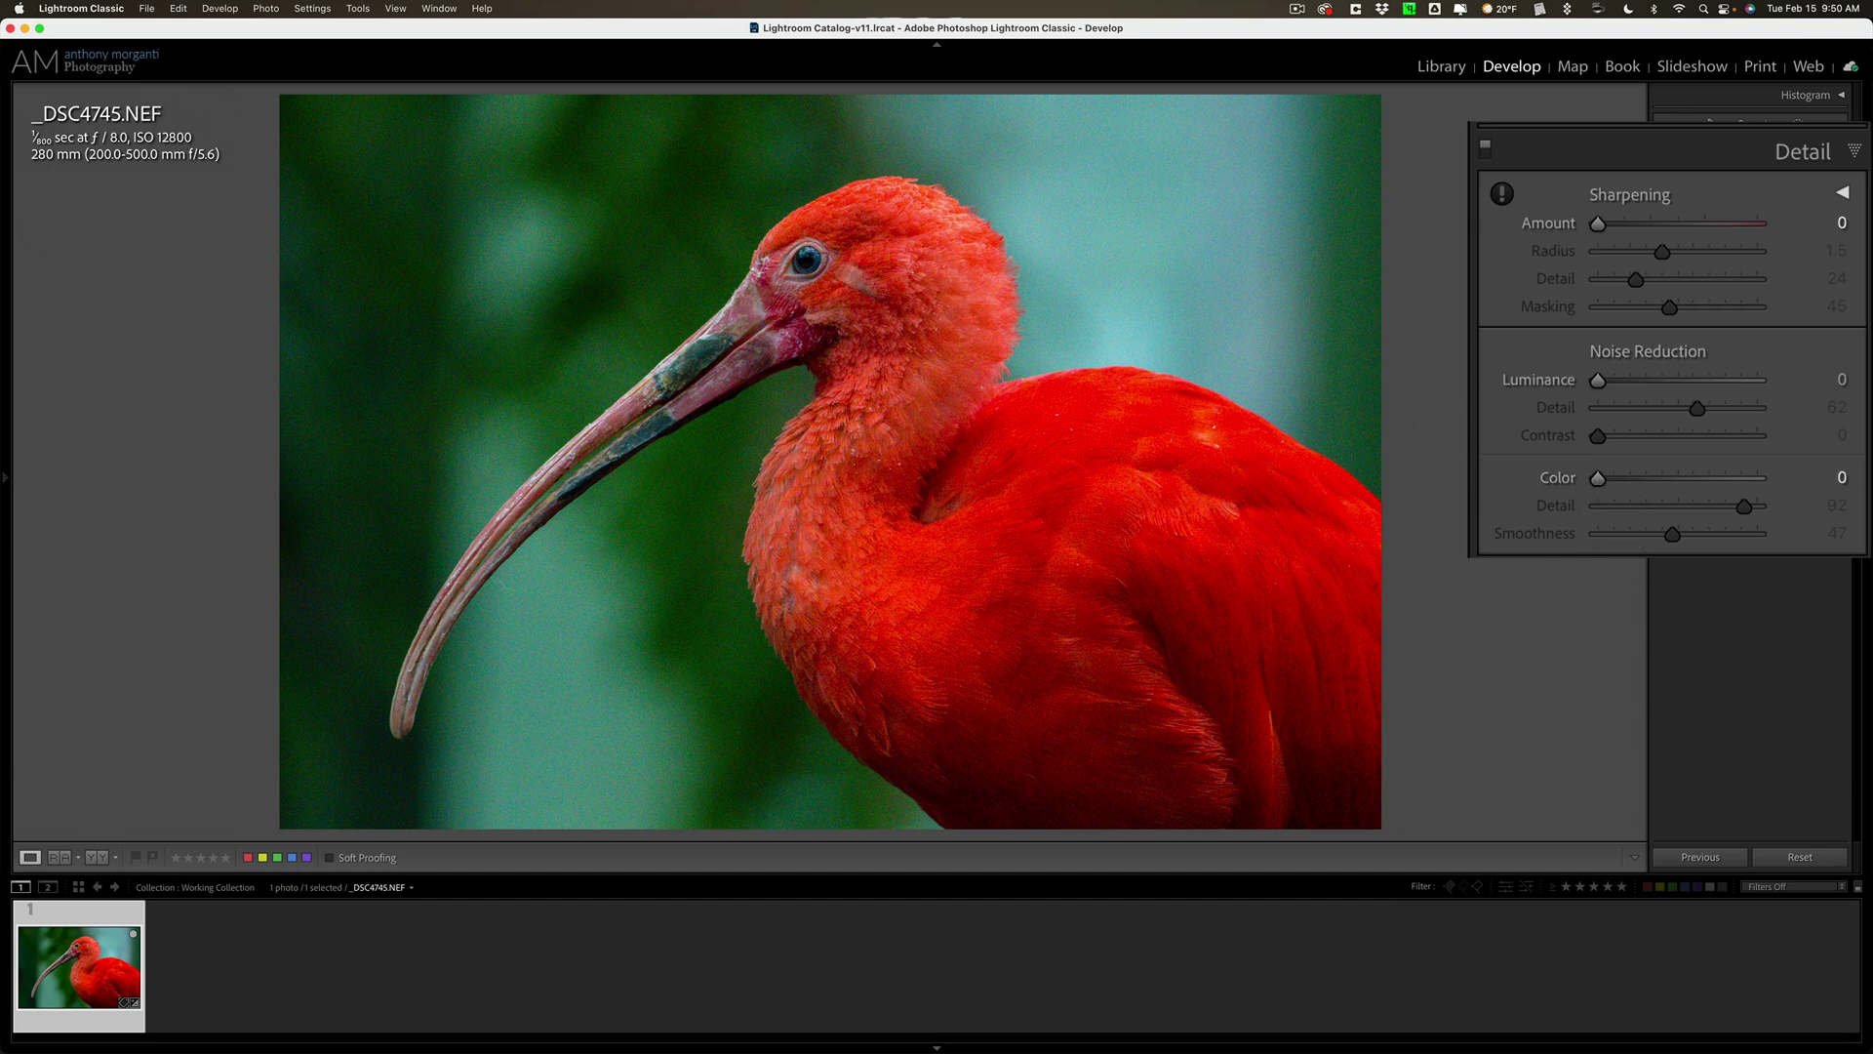
click(757, 221)
click(728, 201)
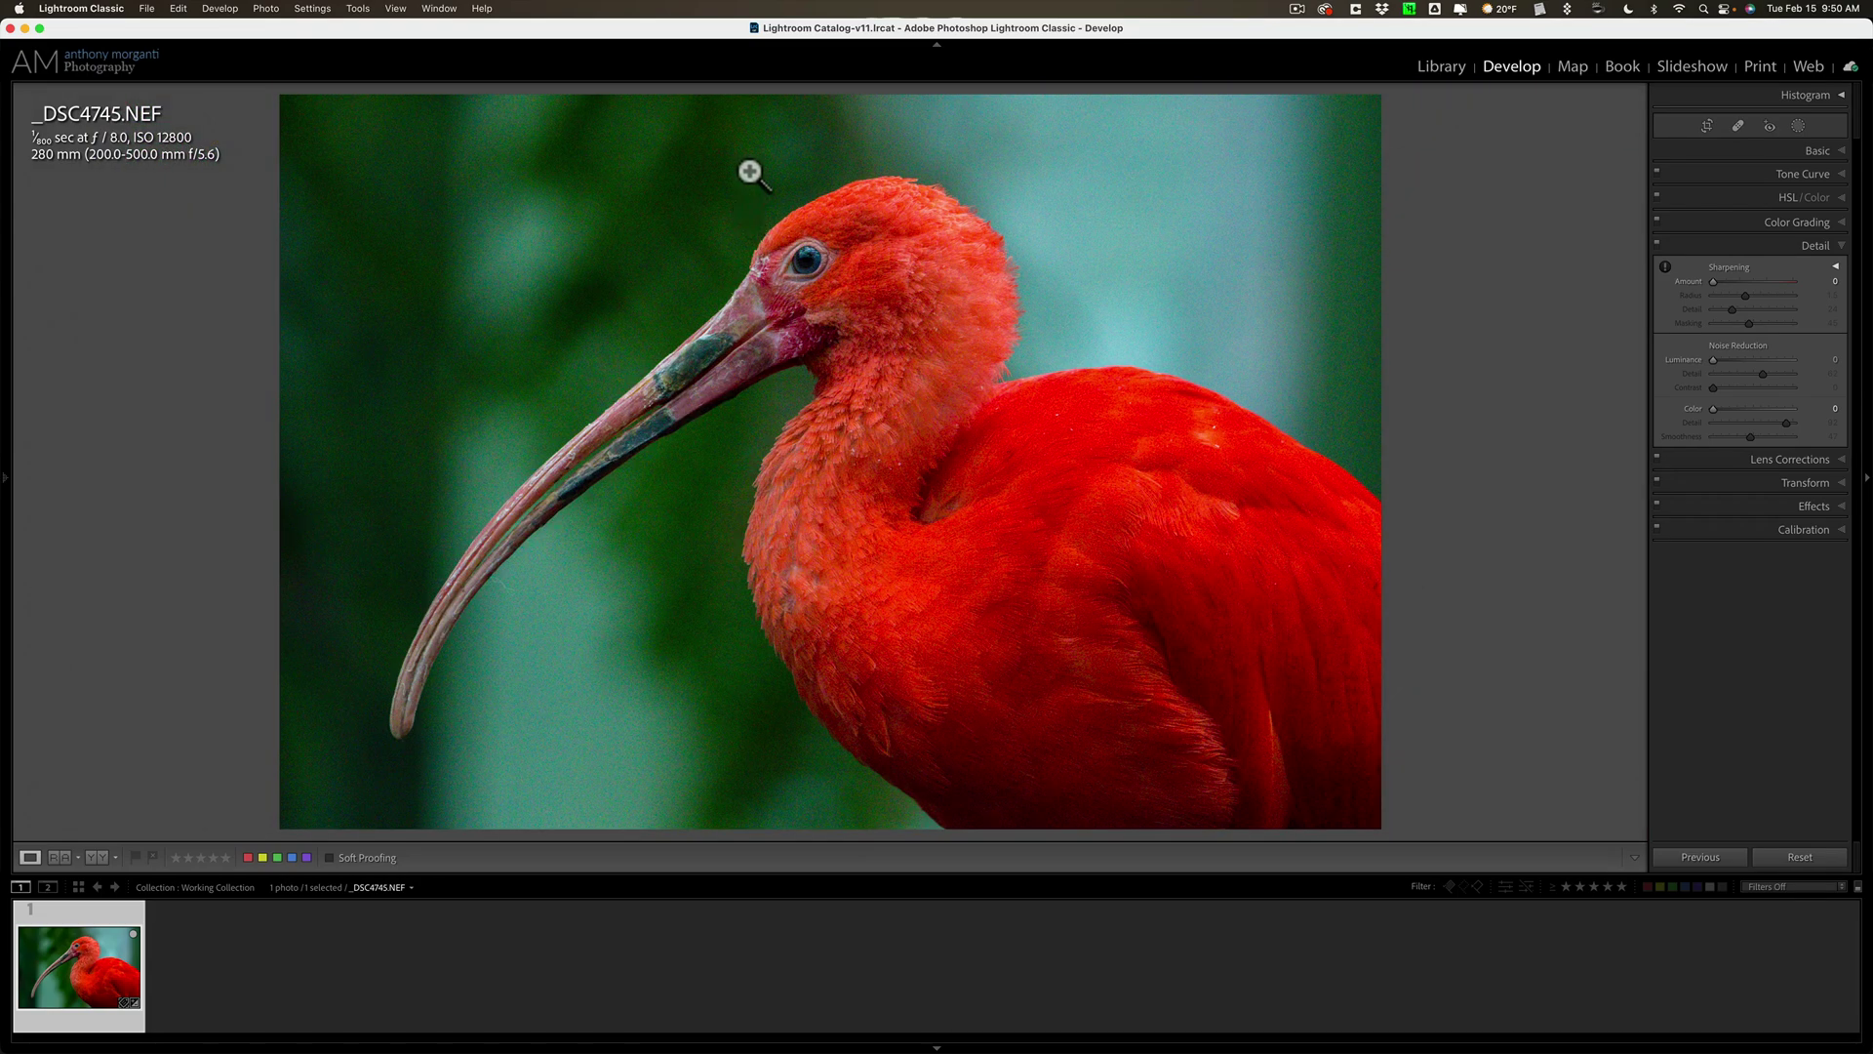
Send the ibis photo from Lightroom Classic to ON1 NoNoise AI 2022 for external editing.
right_click(750, 171)
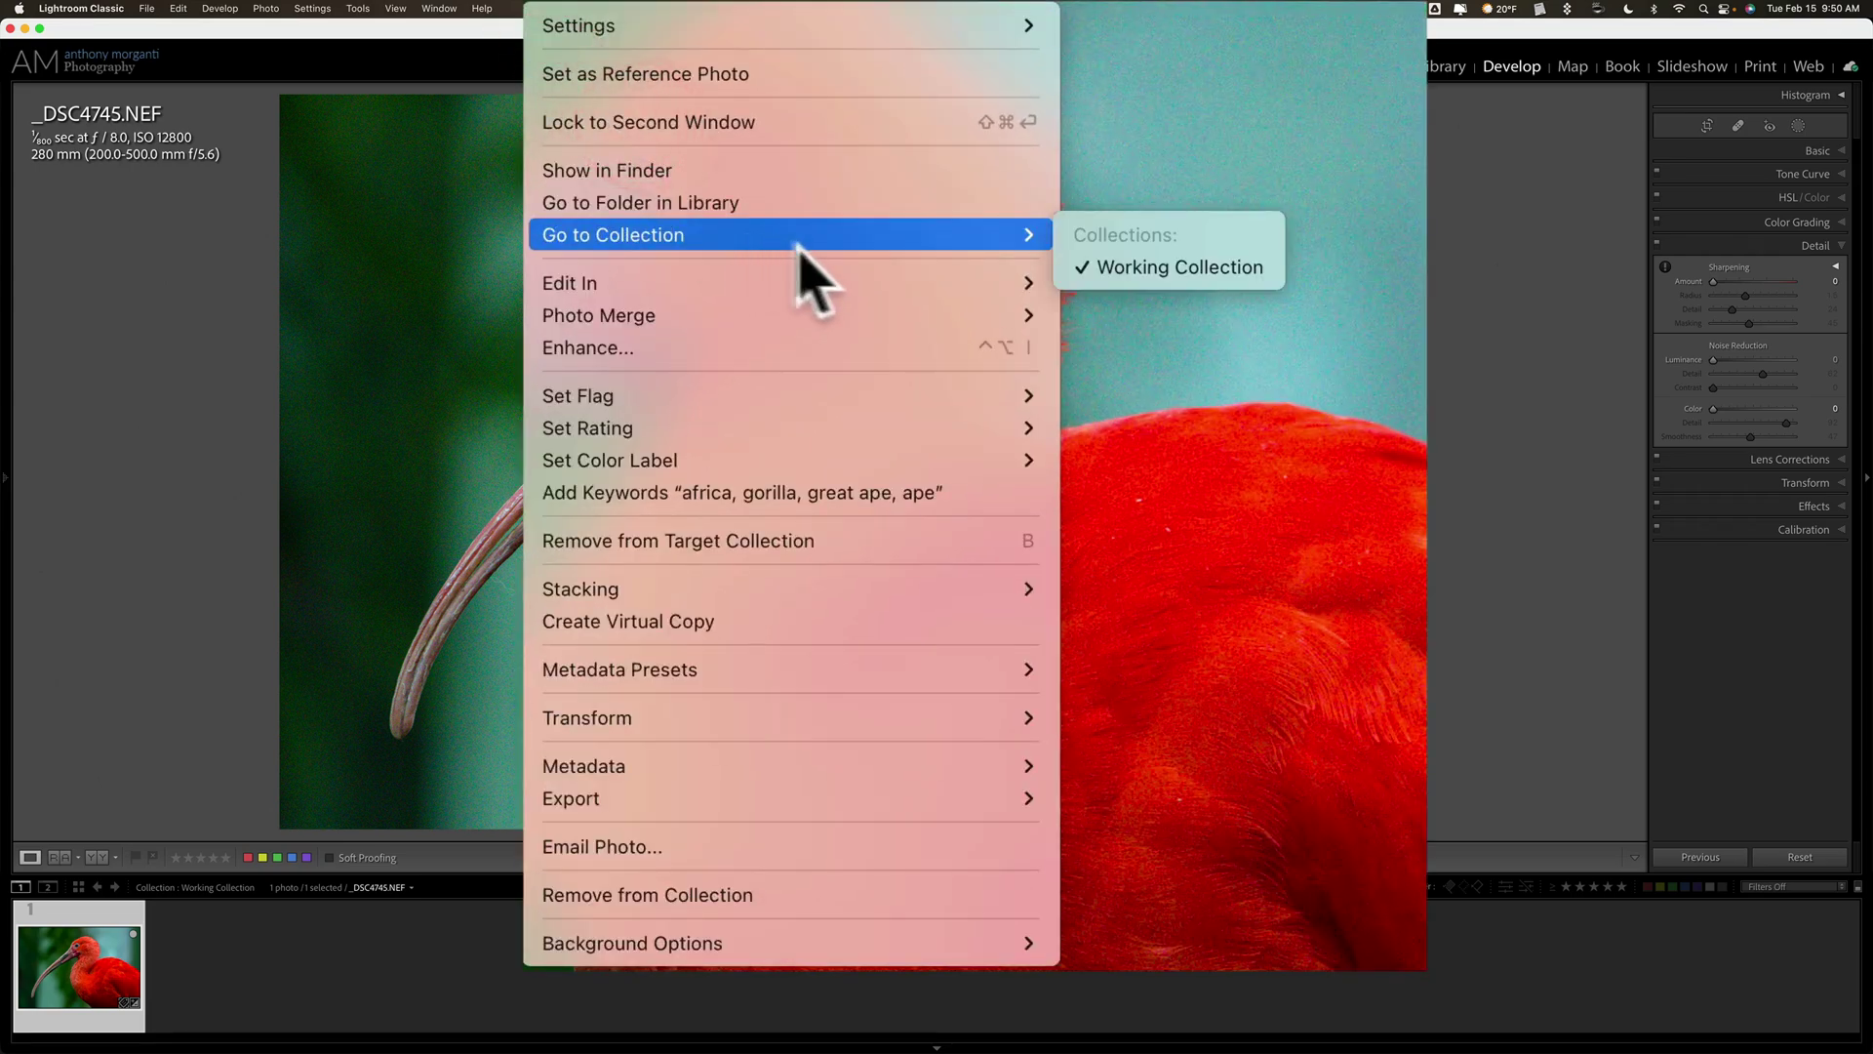
mouse_move(996, 269)
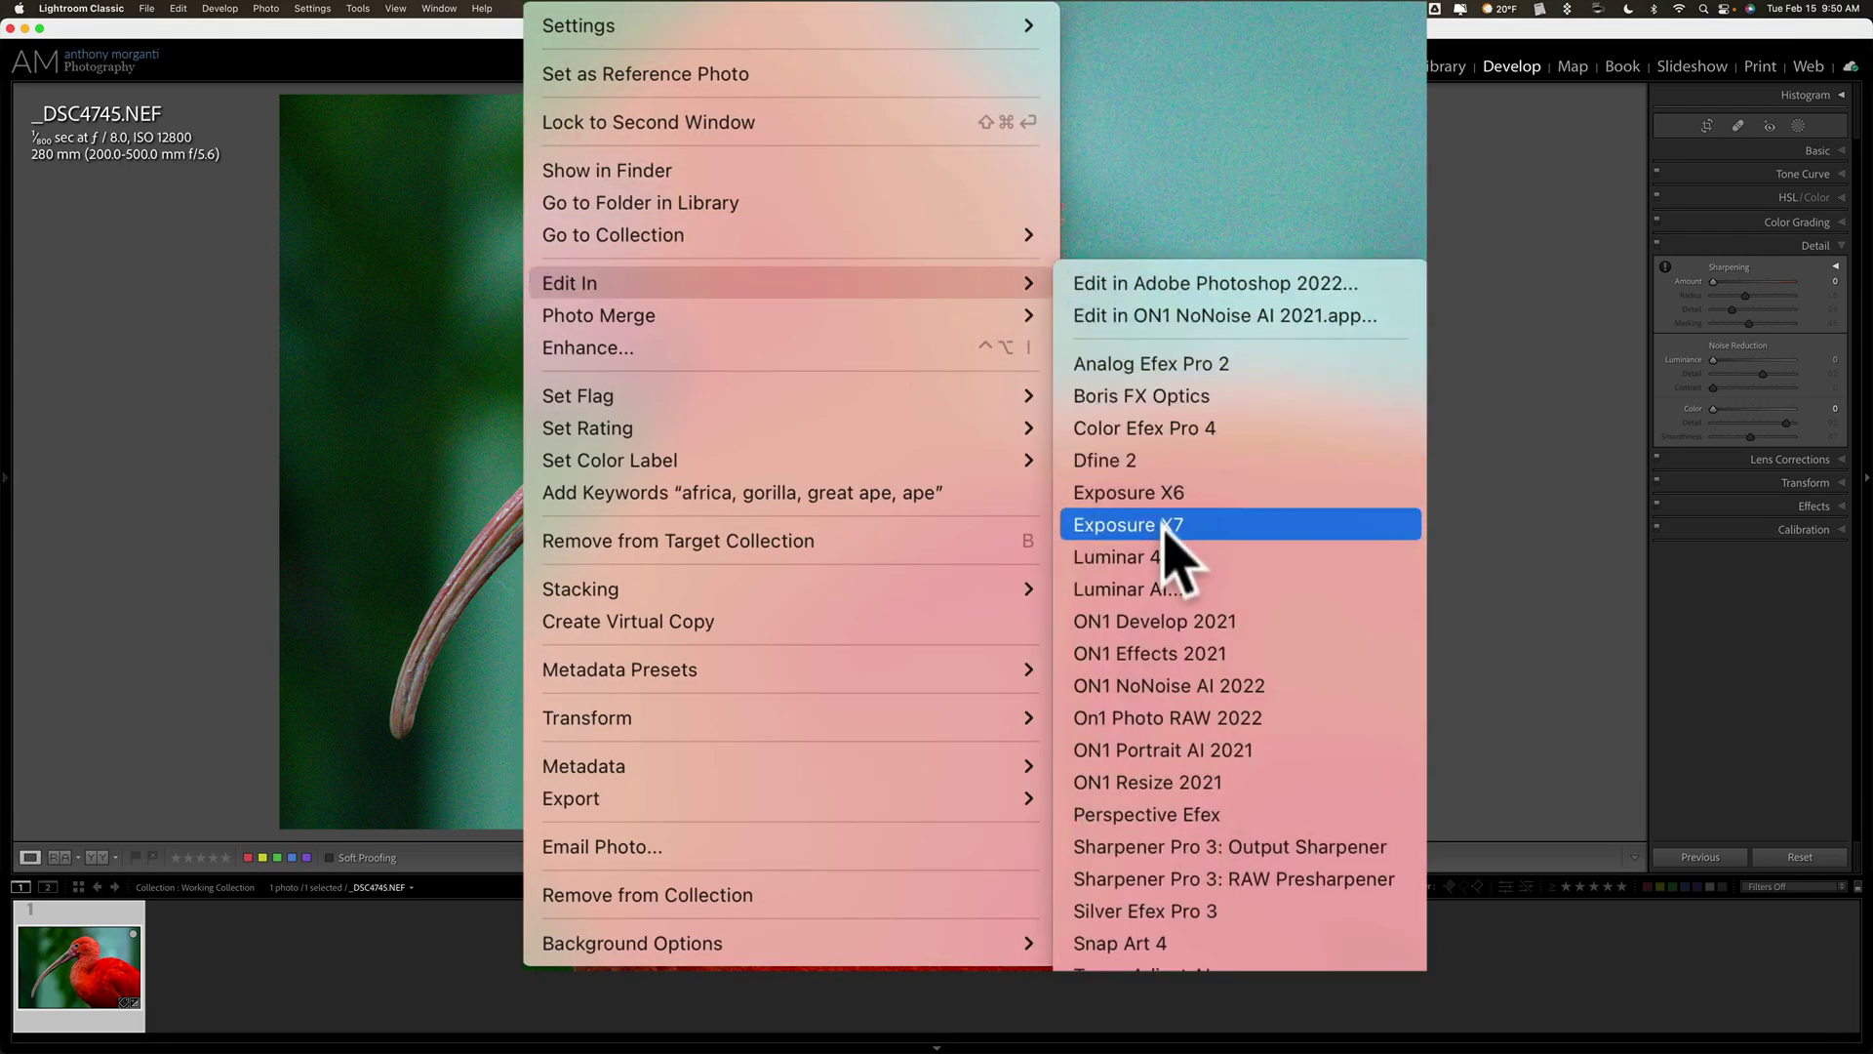
click(1288, 686)
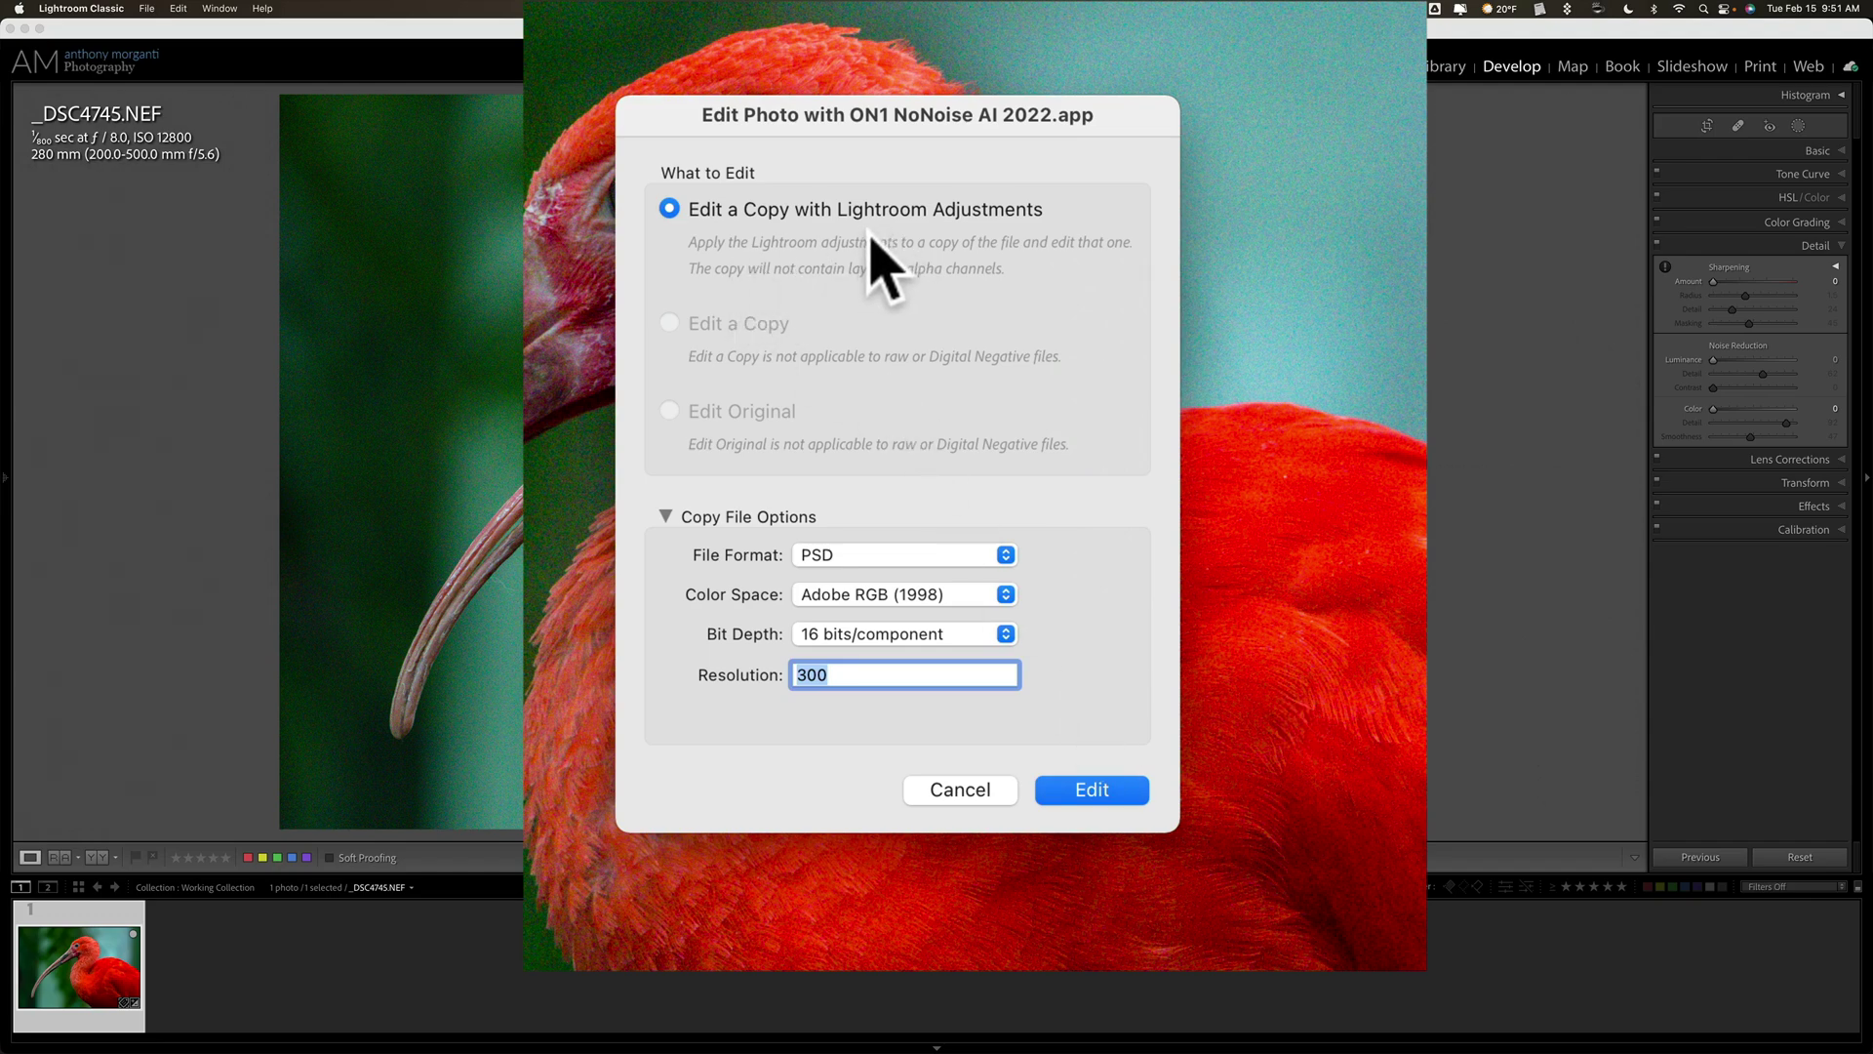
Open the adjusted copy for editing as a 16-bit PSD in Adobe RGB (1998) with resolution 360.
click(874, 593)
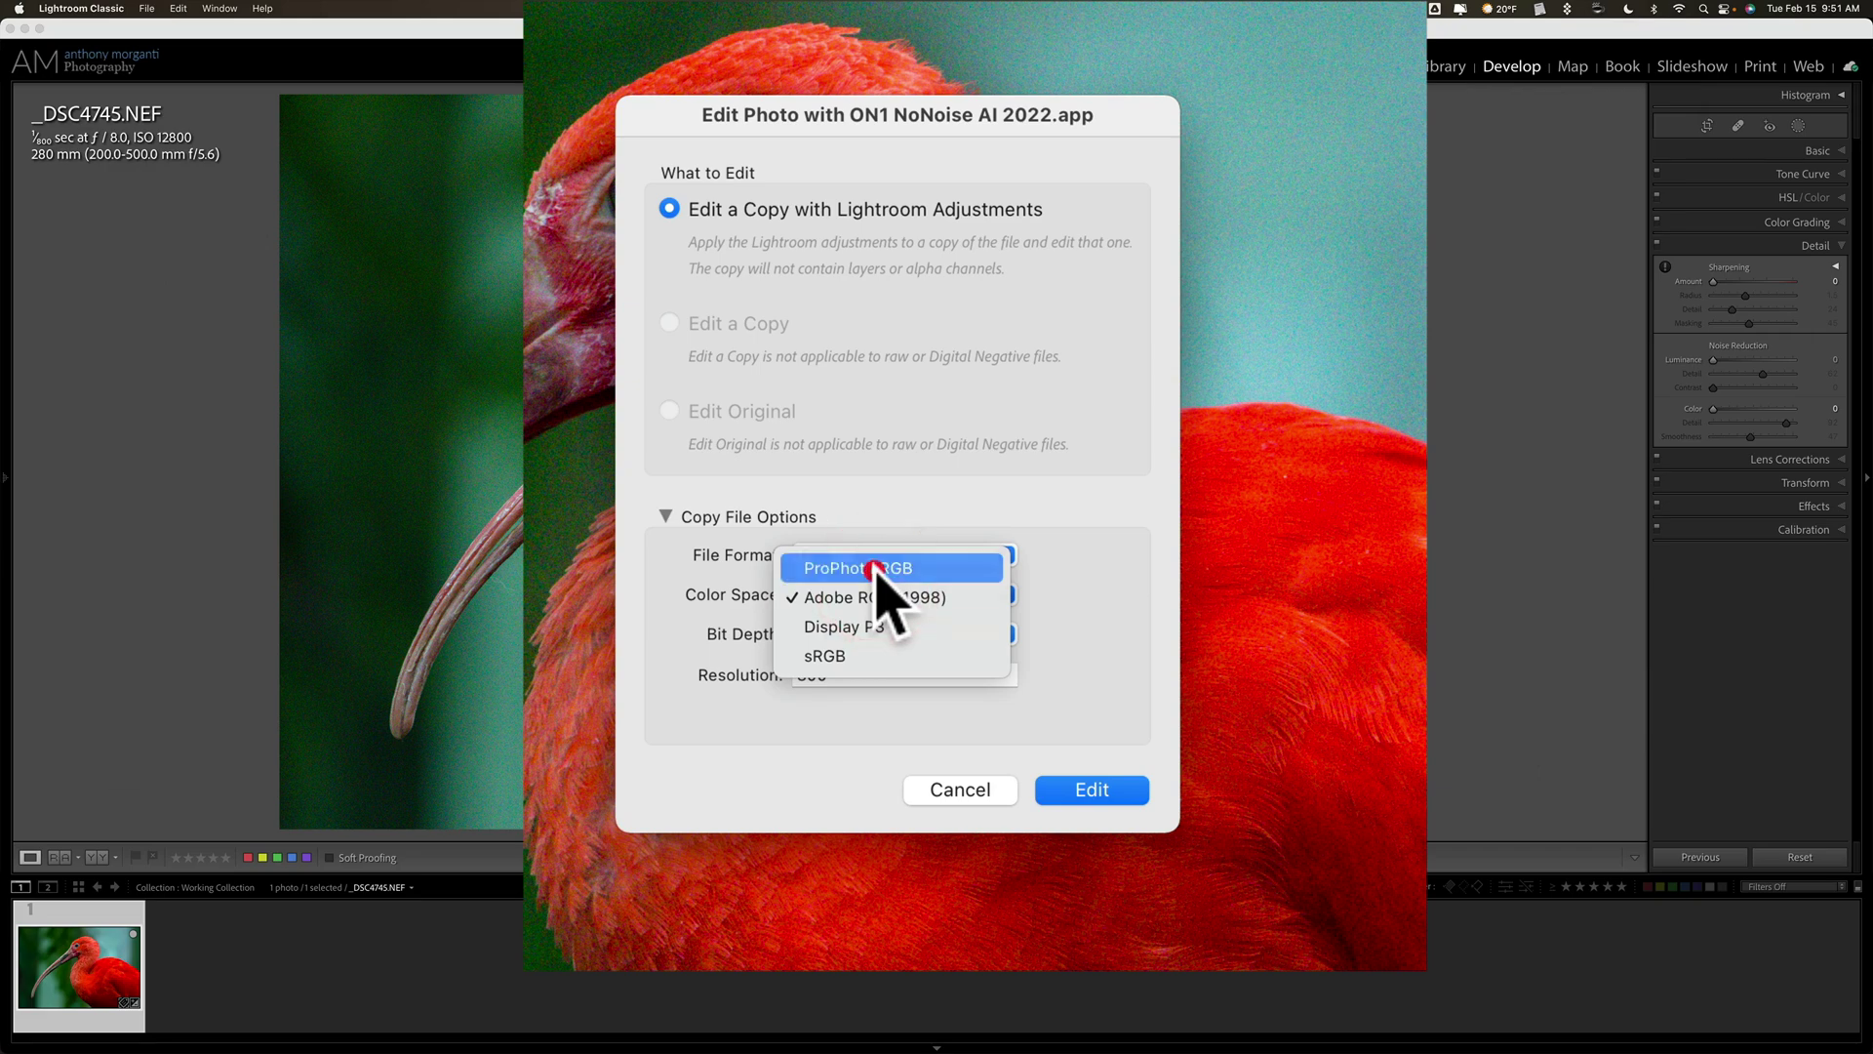
click(878, 585)
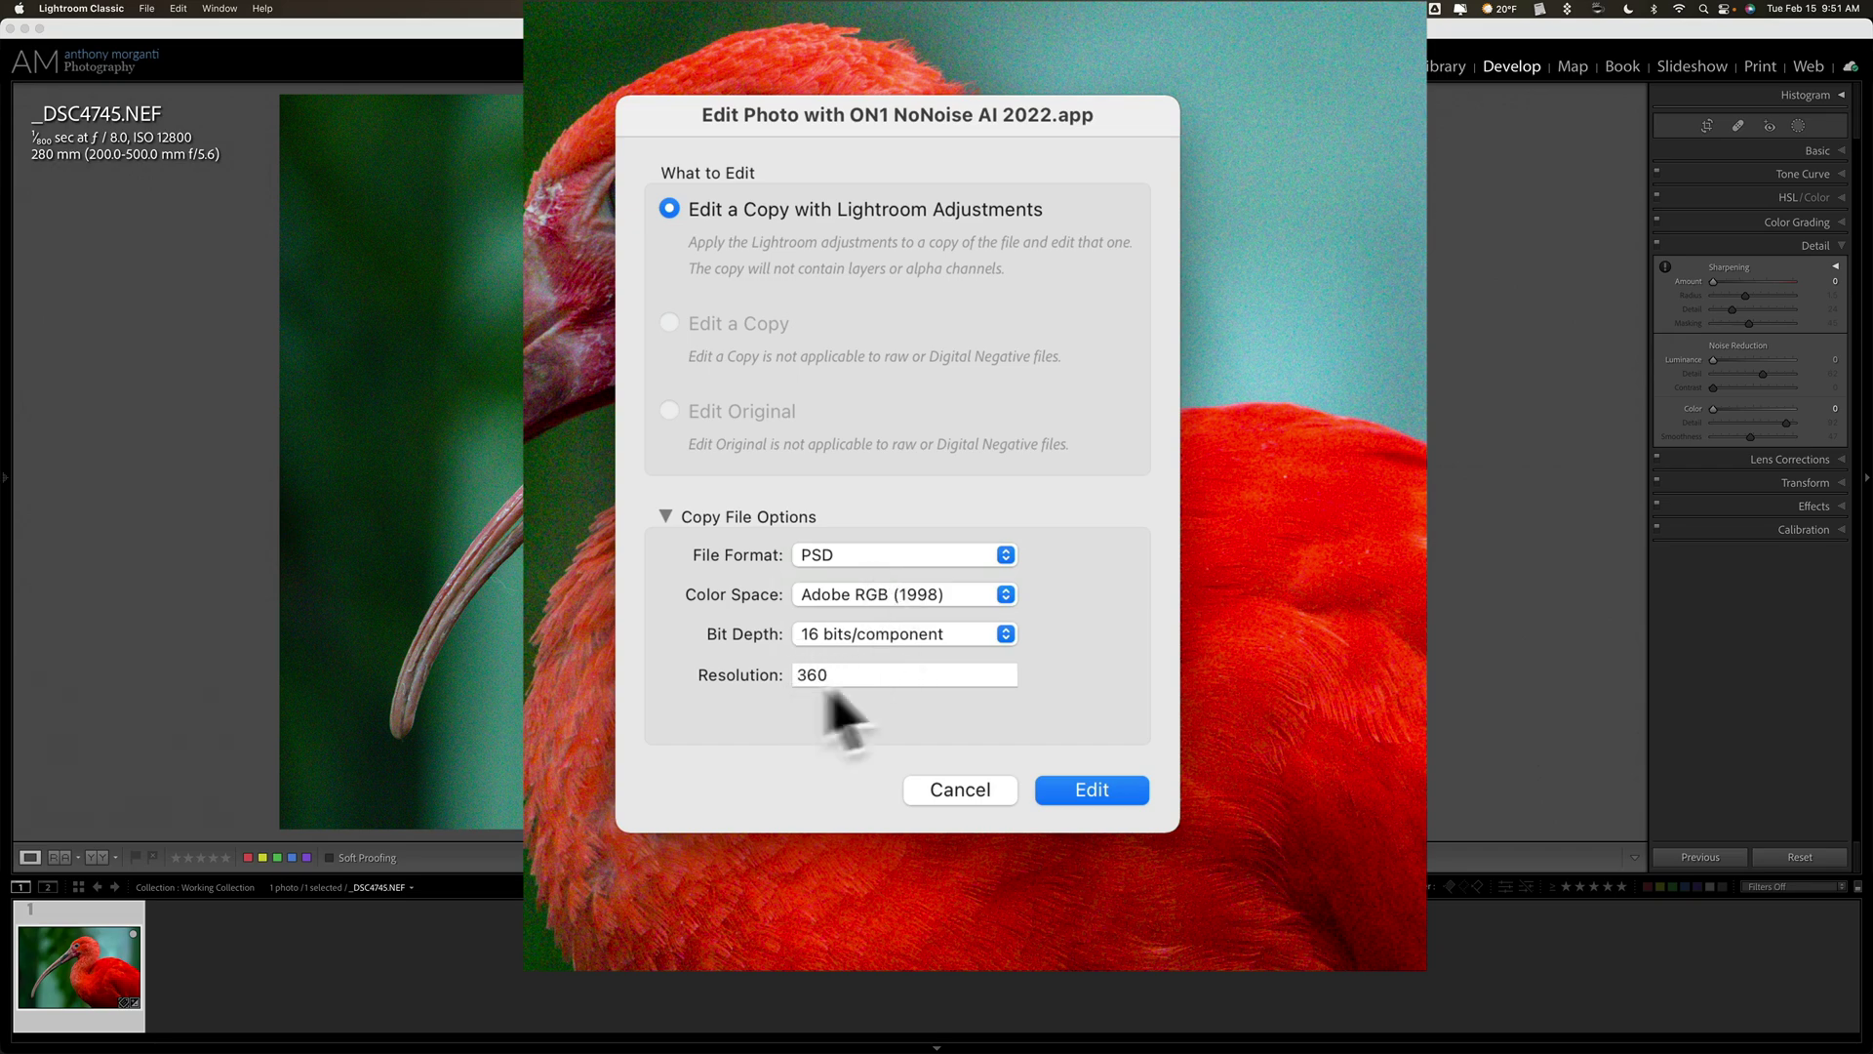
double_click(890, 673)
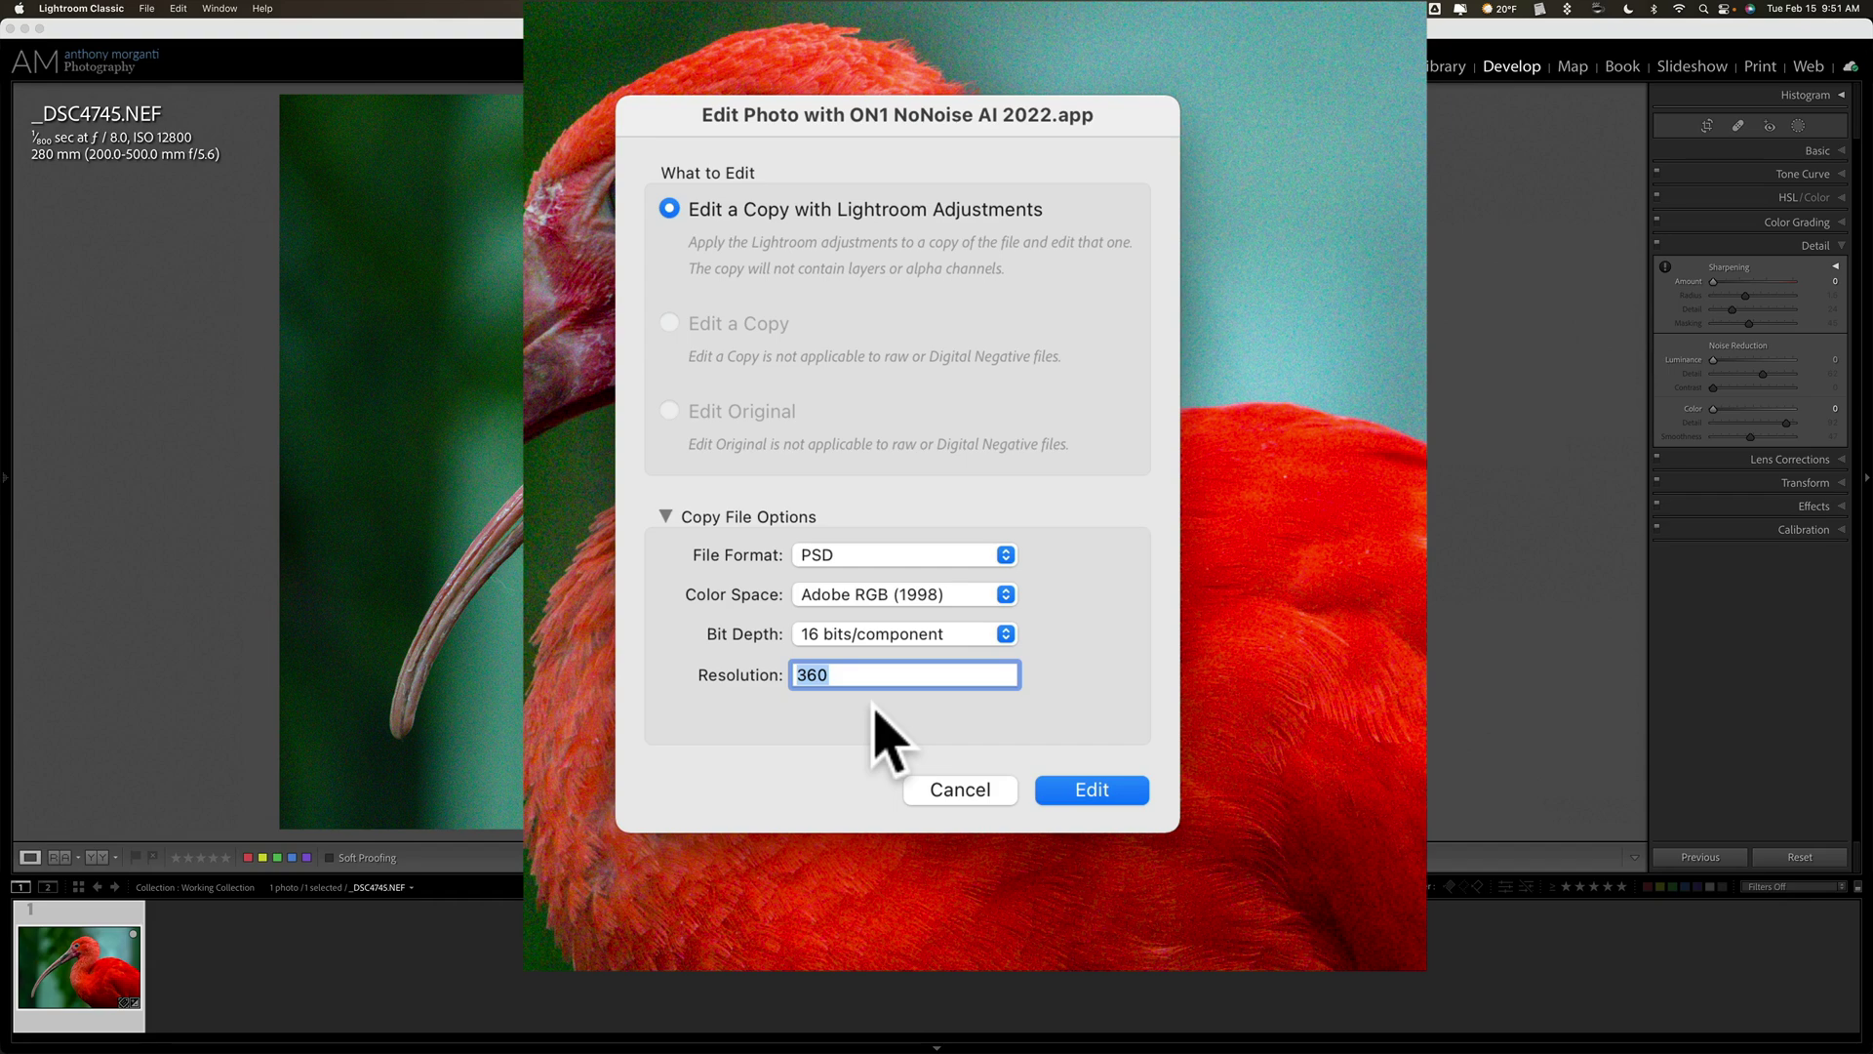
click(1092, 789)
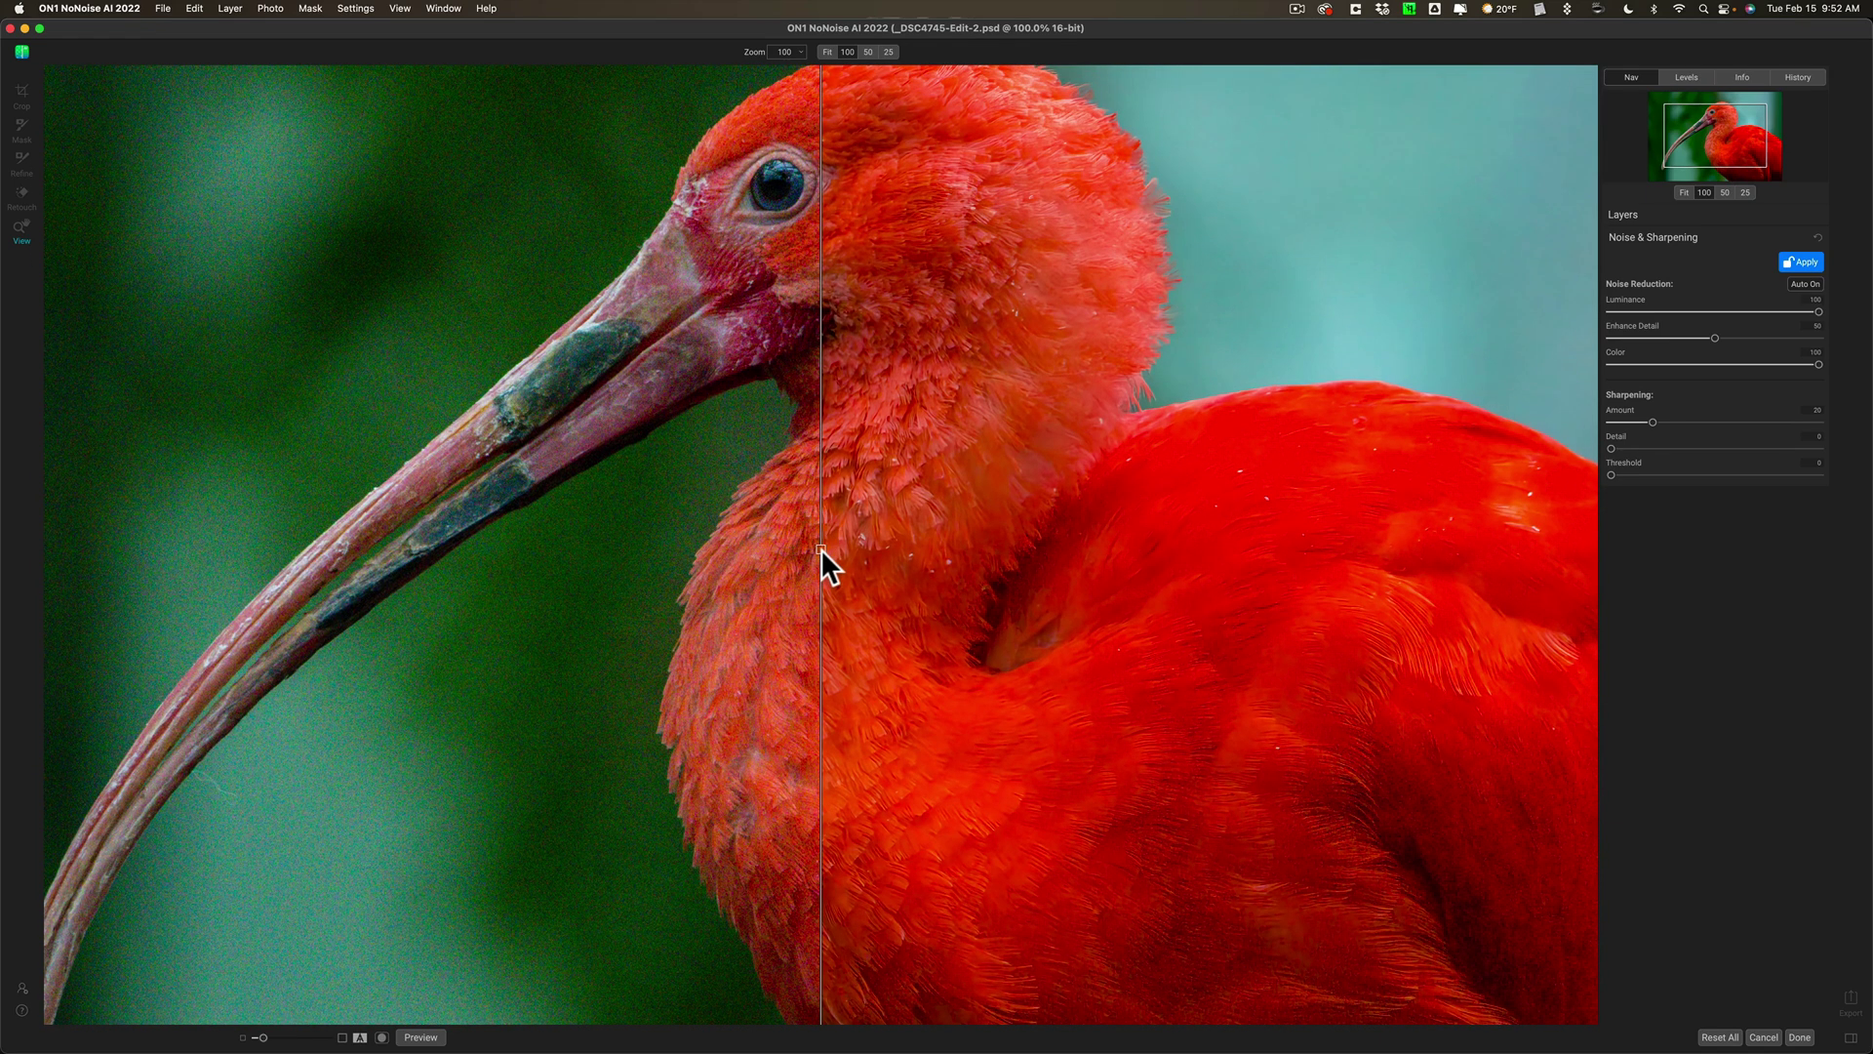
Compare the noisy and denoised versions across the bird's head and body using the split preview divider.
drag(822, 549, 1479, 484)
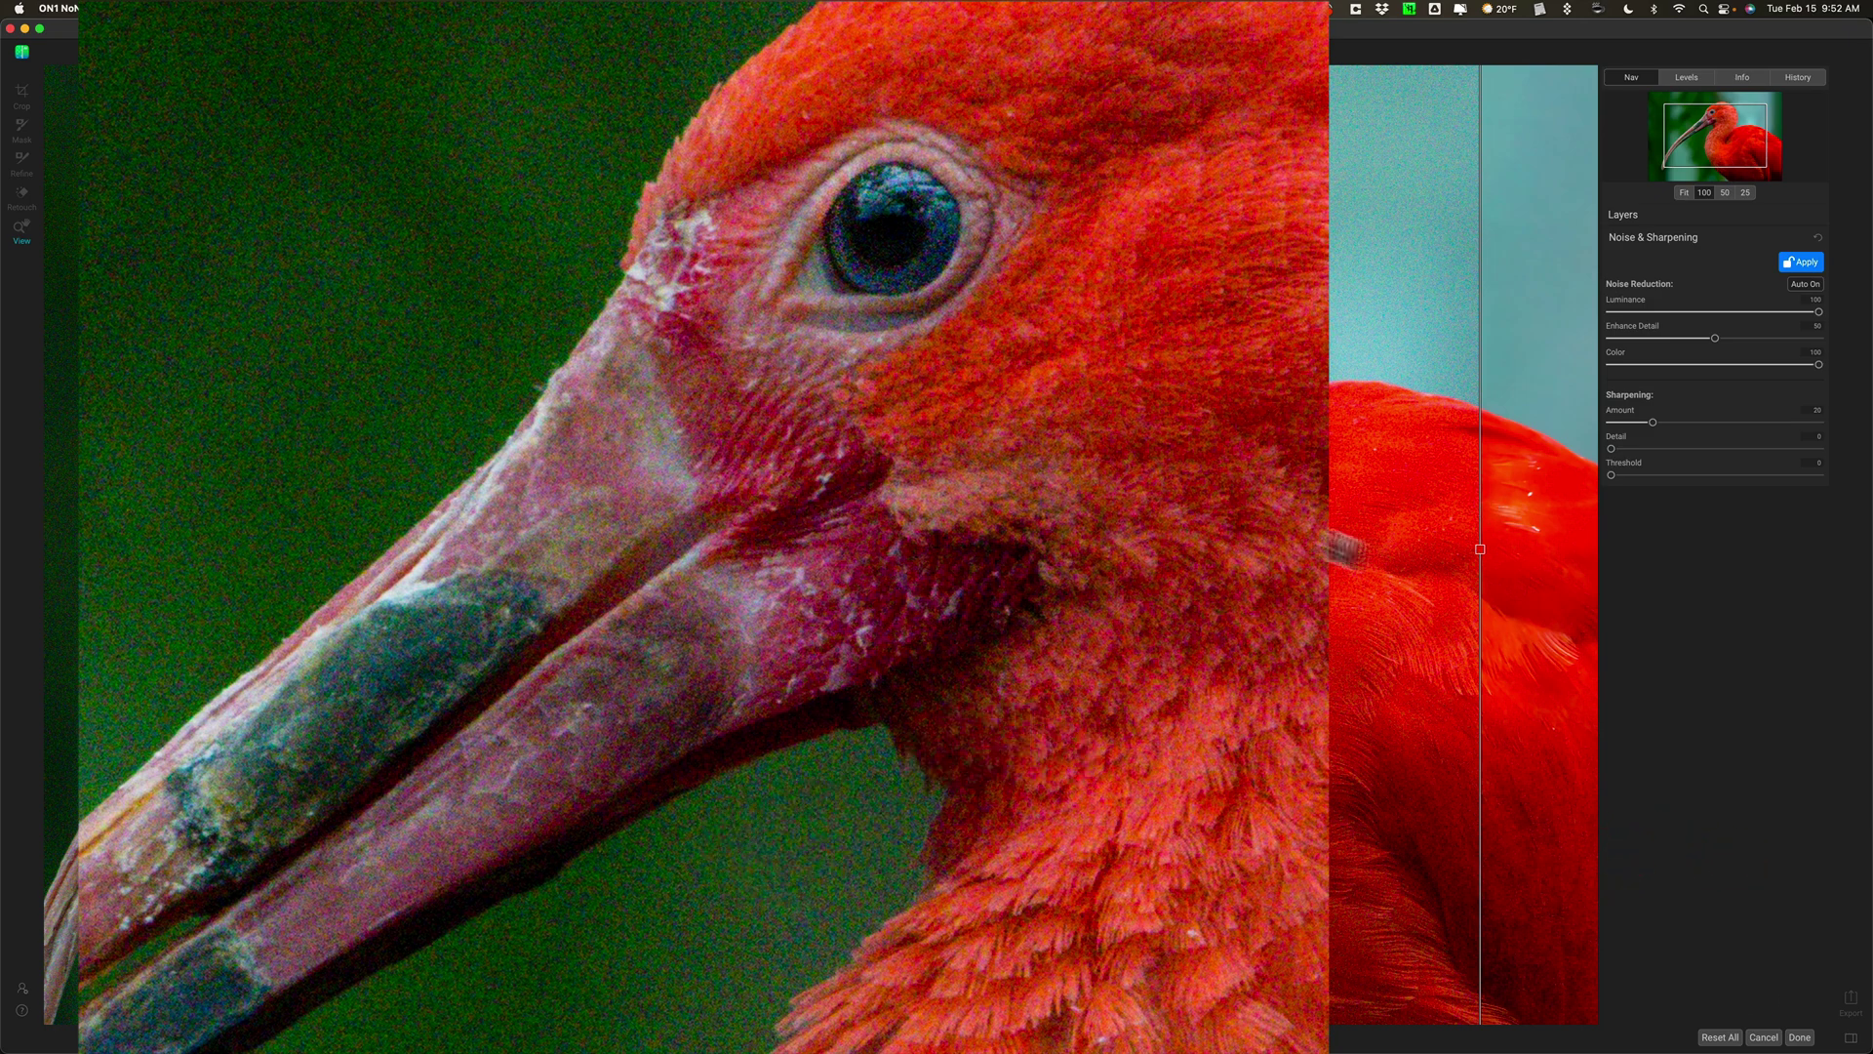
drag(1477, 549, 964, 532)
drag(566, 508, 903, 527)
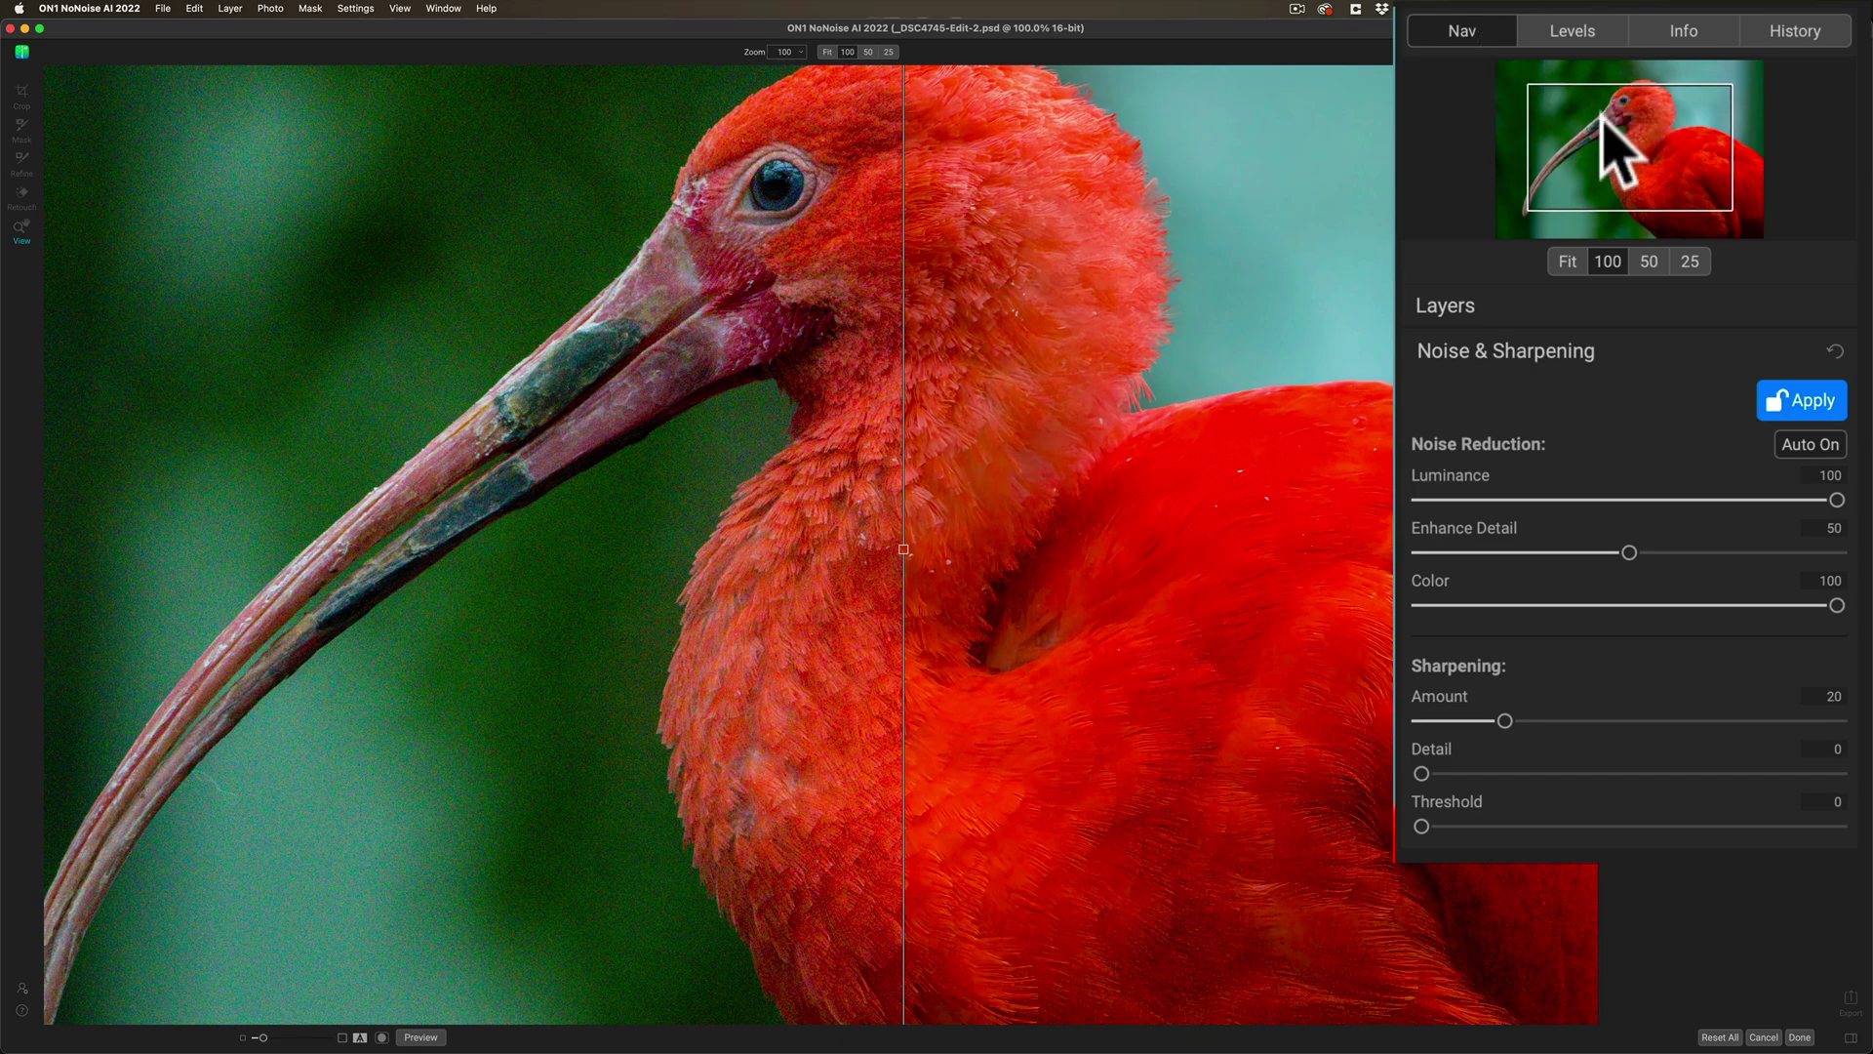
Examine other areas of the preview and review the photo's histogram, capture information, edit history and layers section.
mouse_move(1610, 141)
mouse_down()
mouse_move(1655, 118)
mouse_move(1560, 109)
mouse_move(1577, 142)
mouse_move(1656, 146)
mouse_move(1622, 123)
mouse_up()
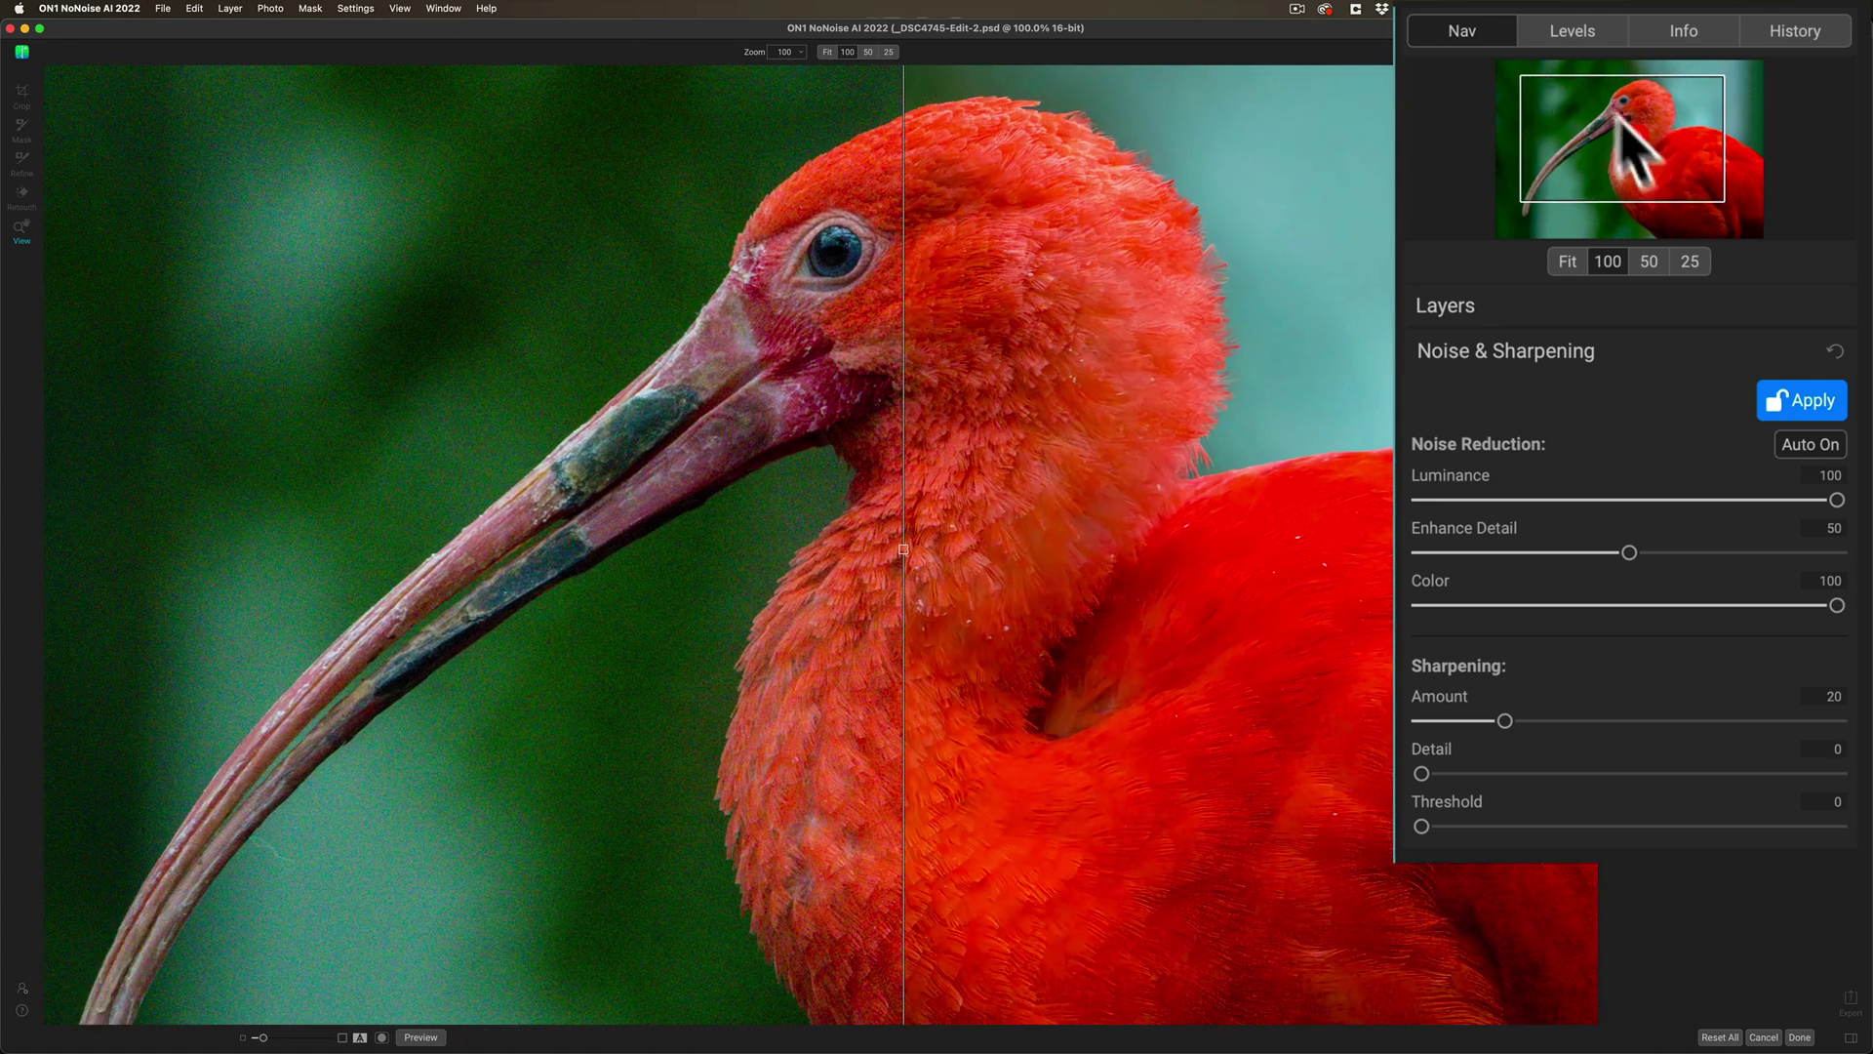
click(1572, 27)
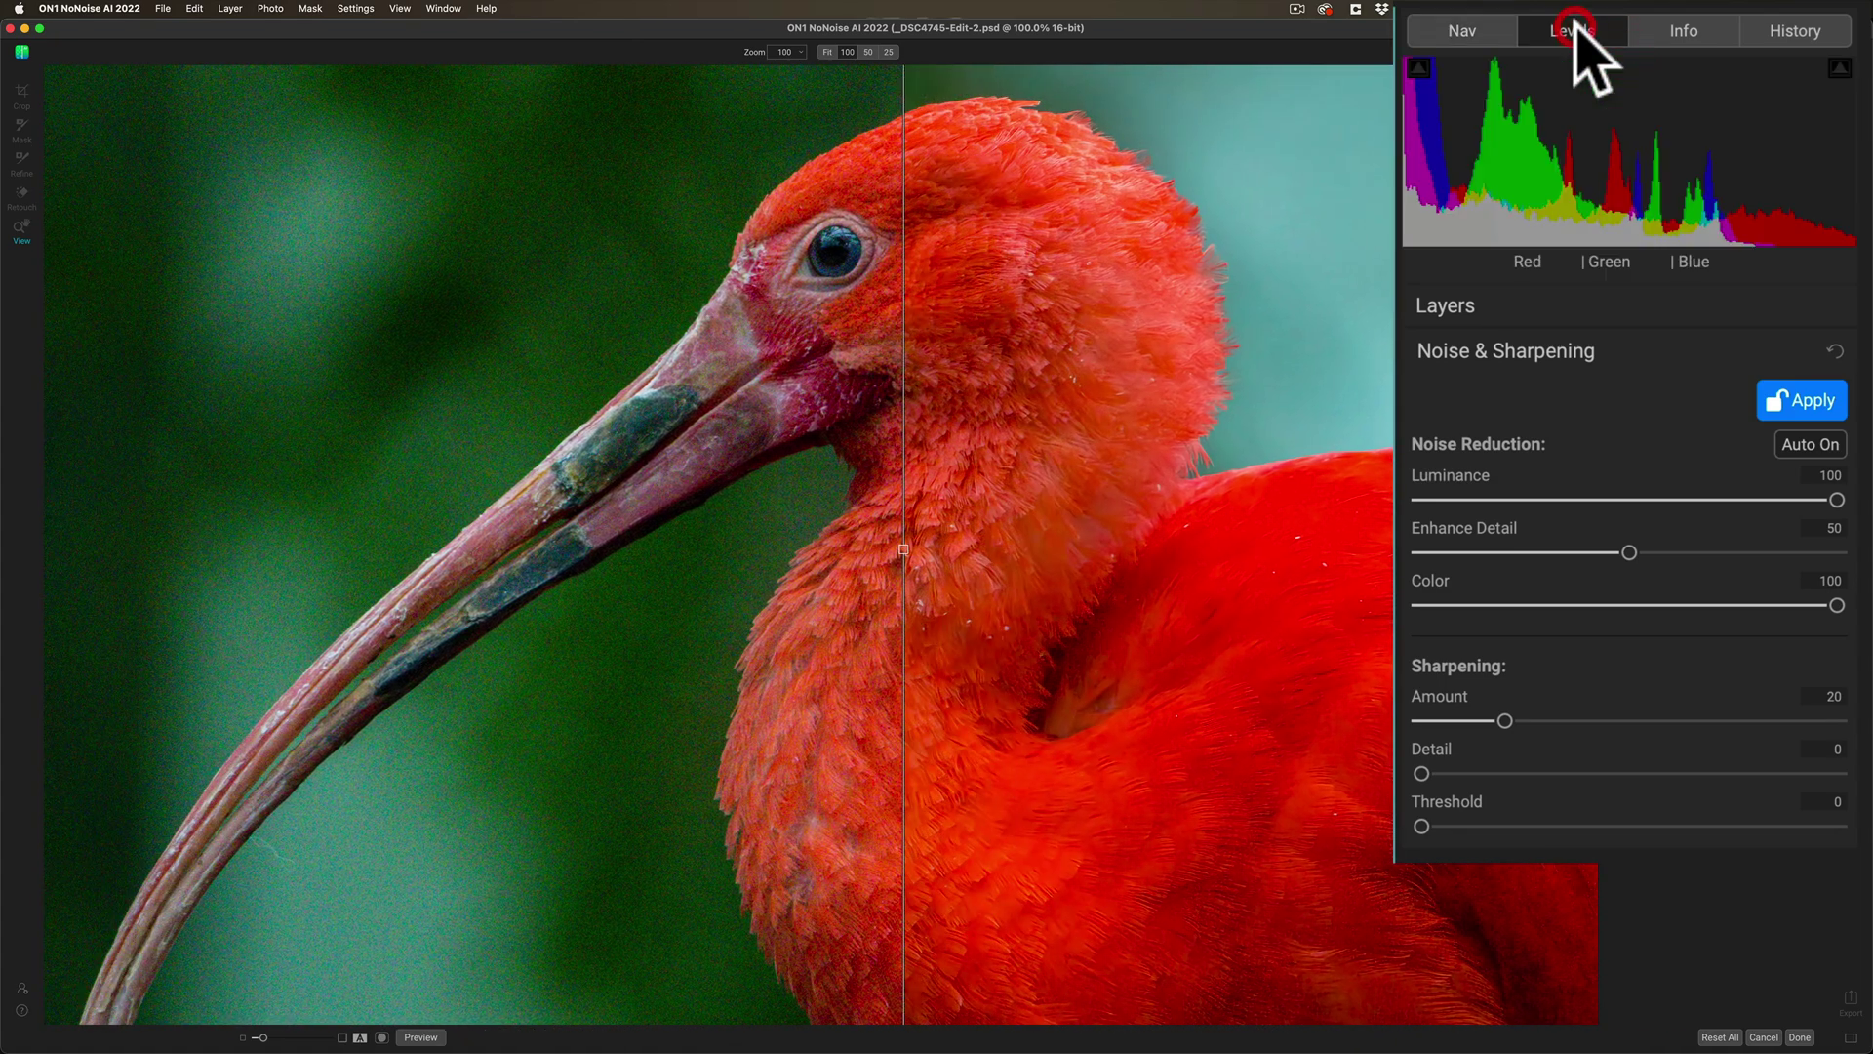
click(1691, 30)
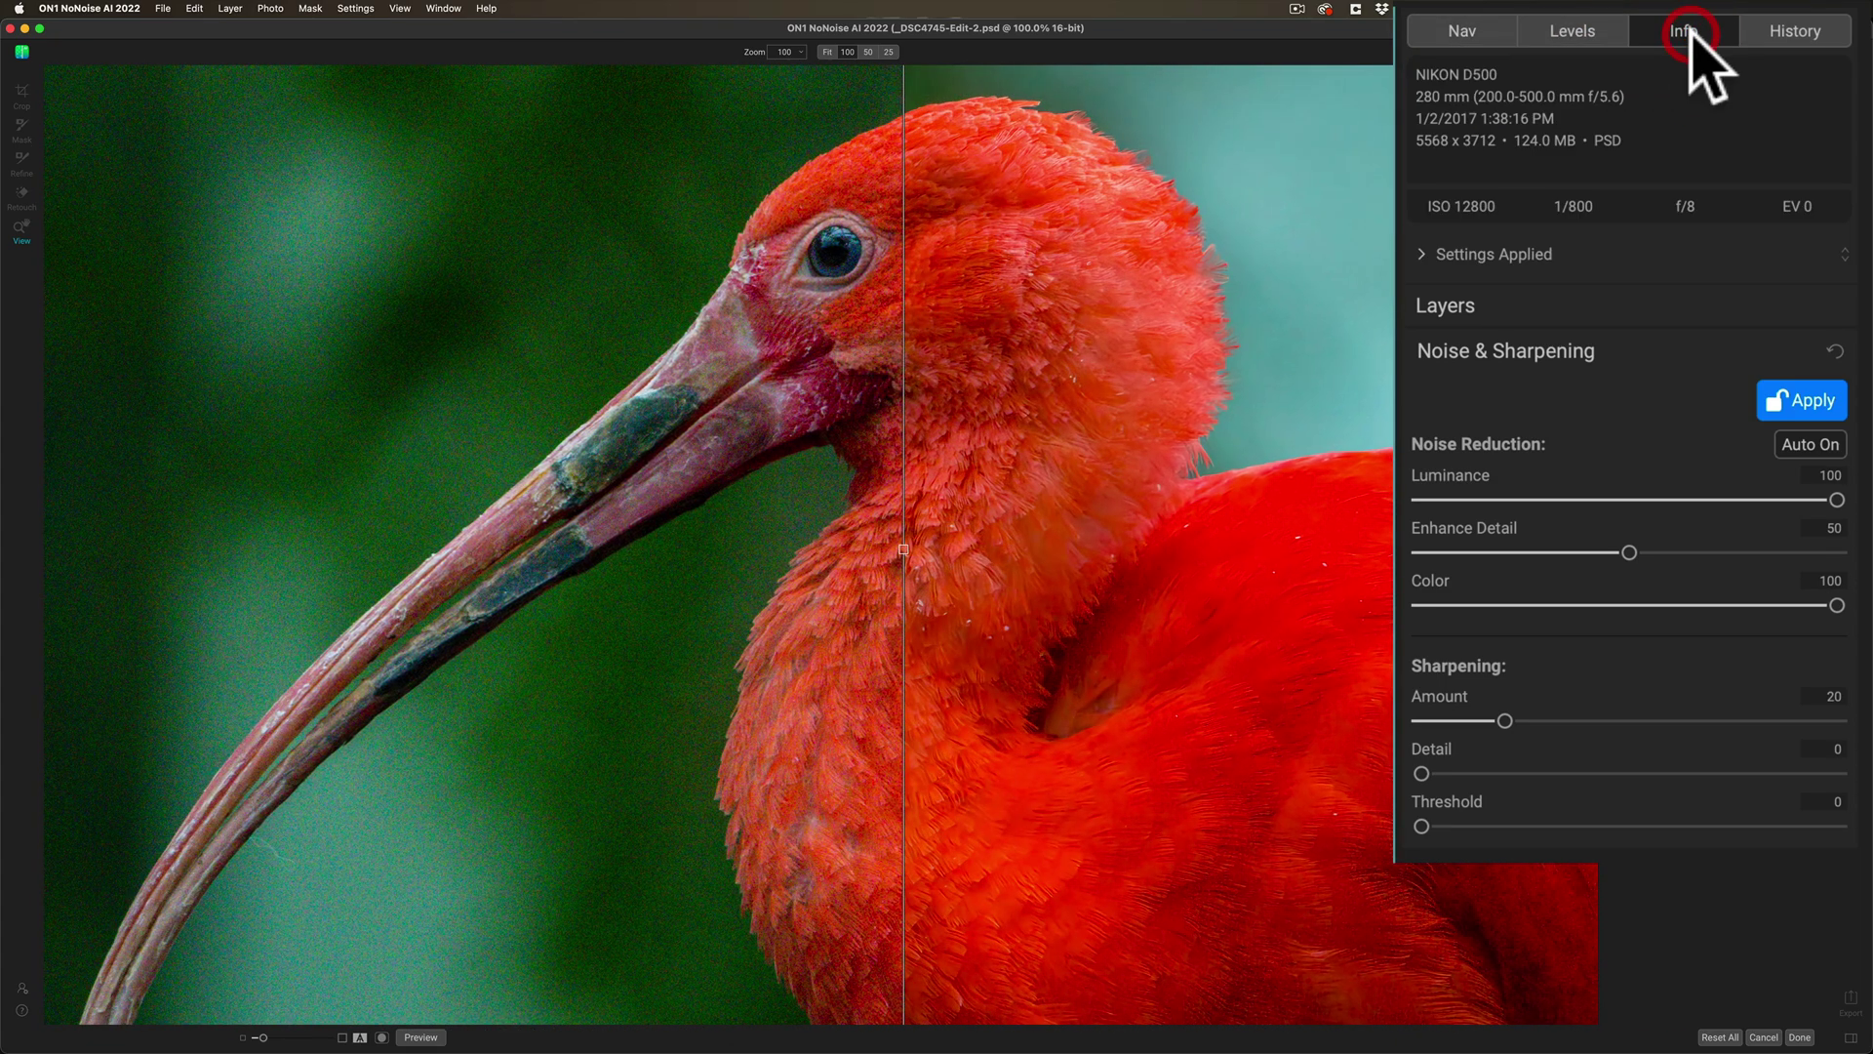
click(1774, 37)
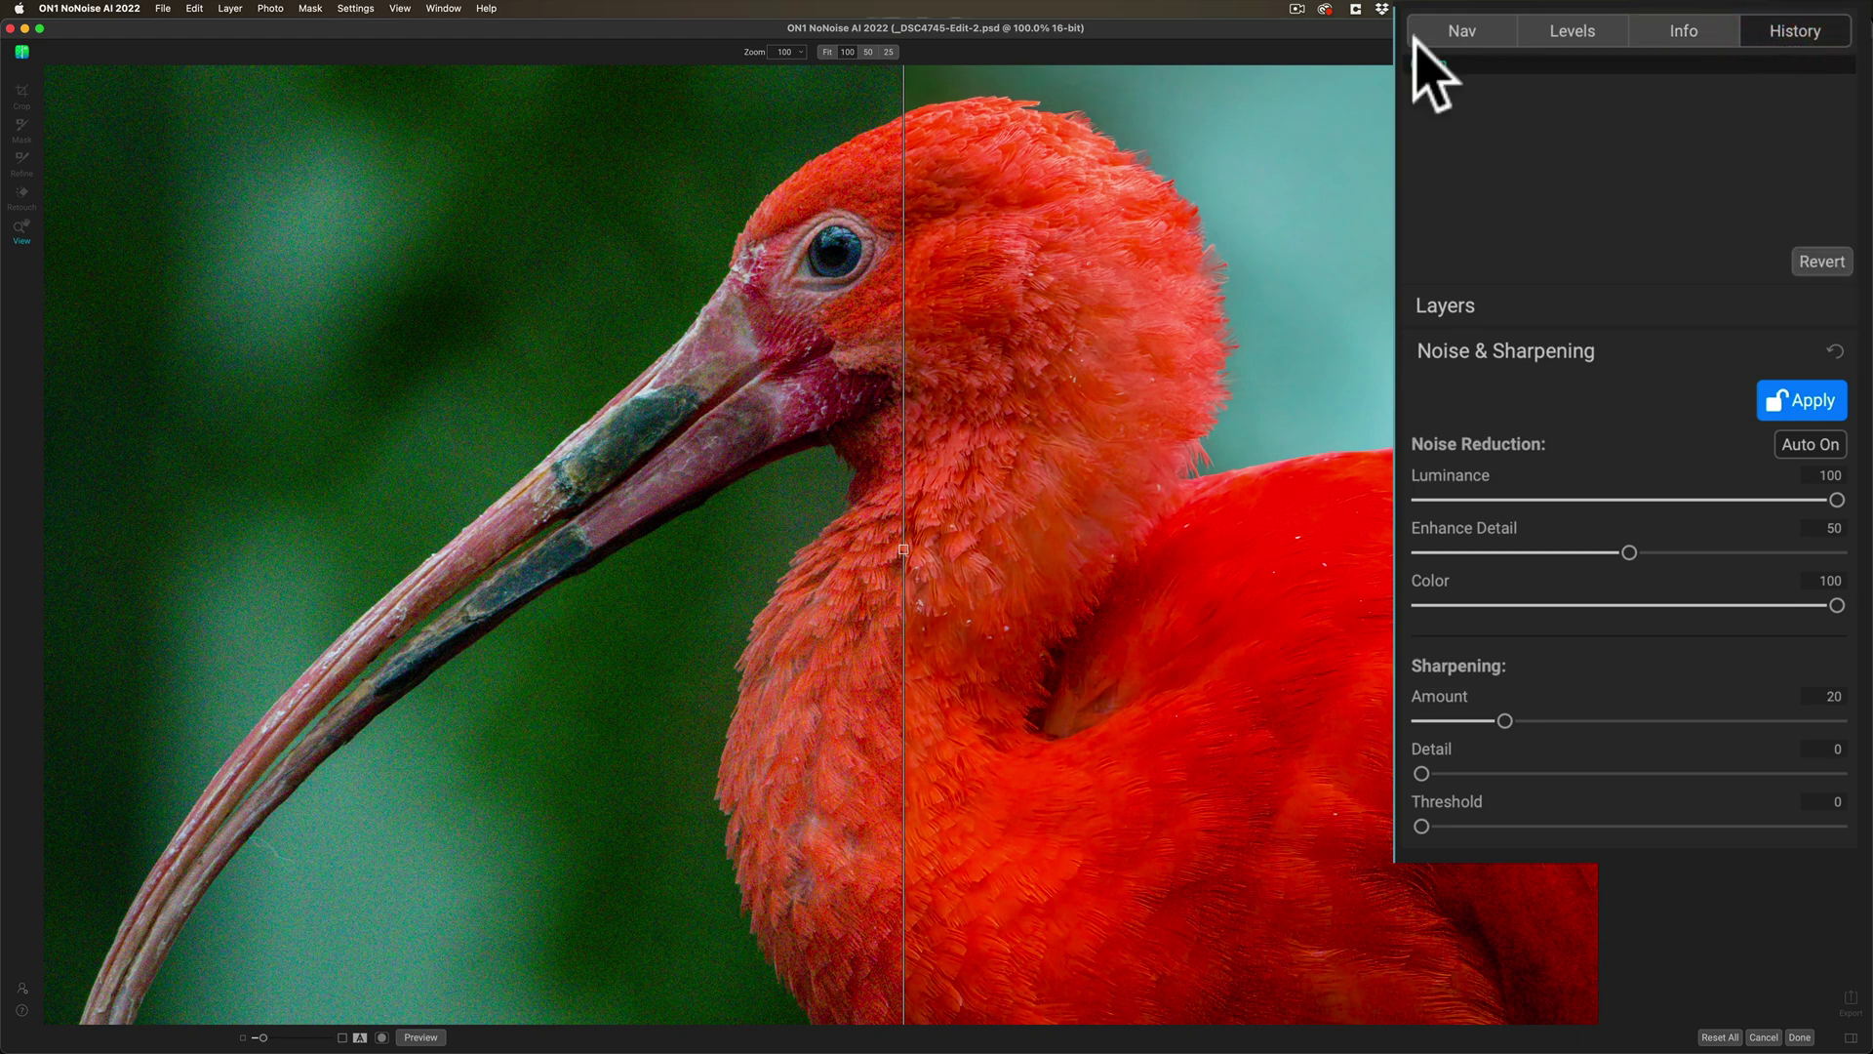
click(1463, 32)
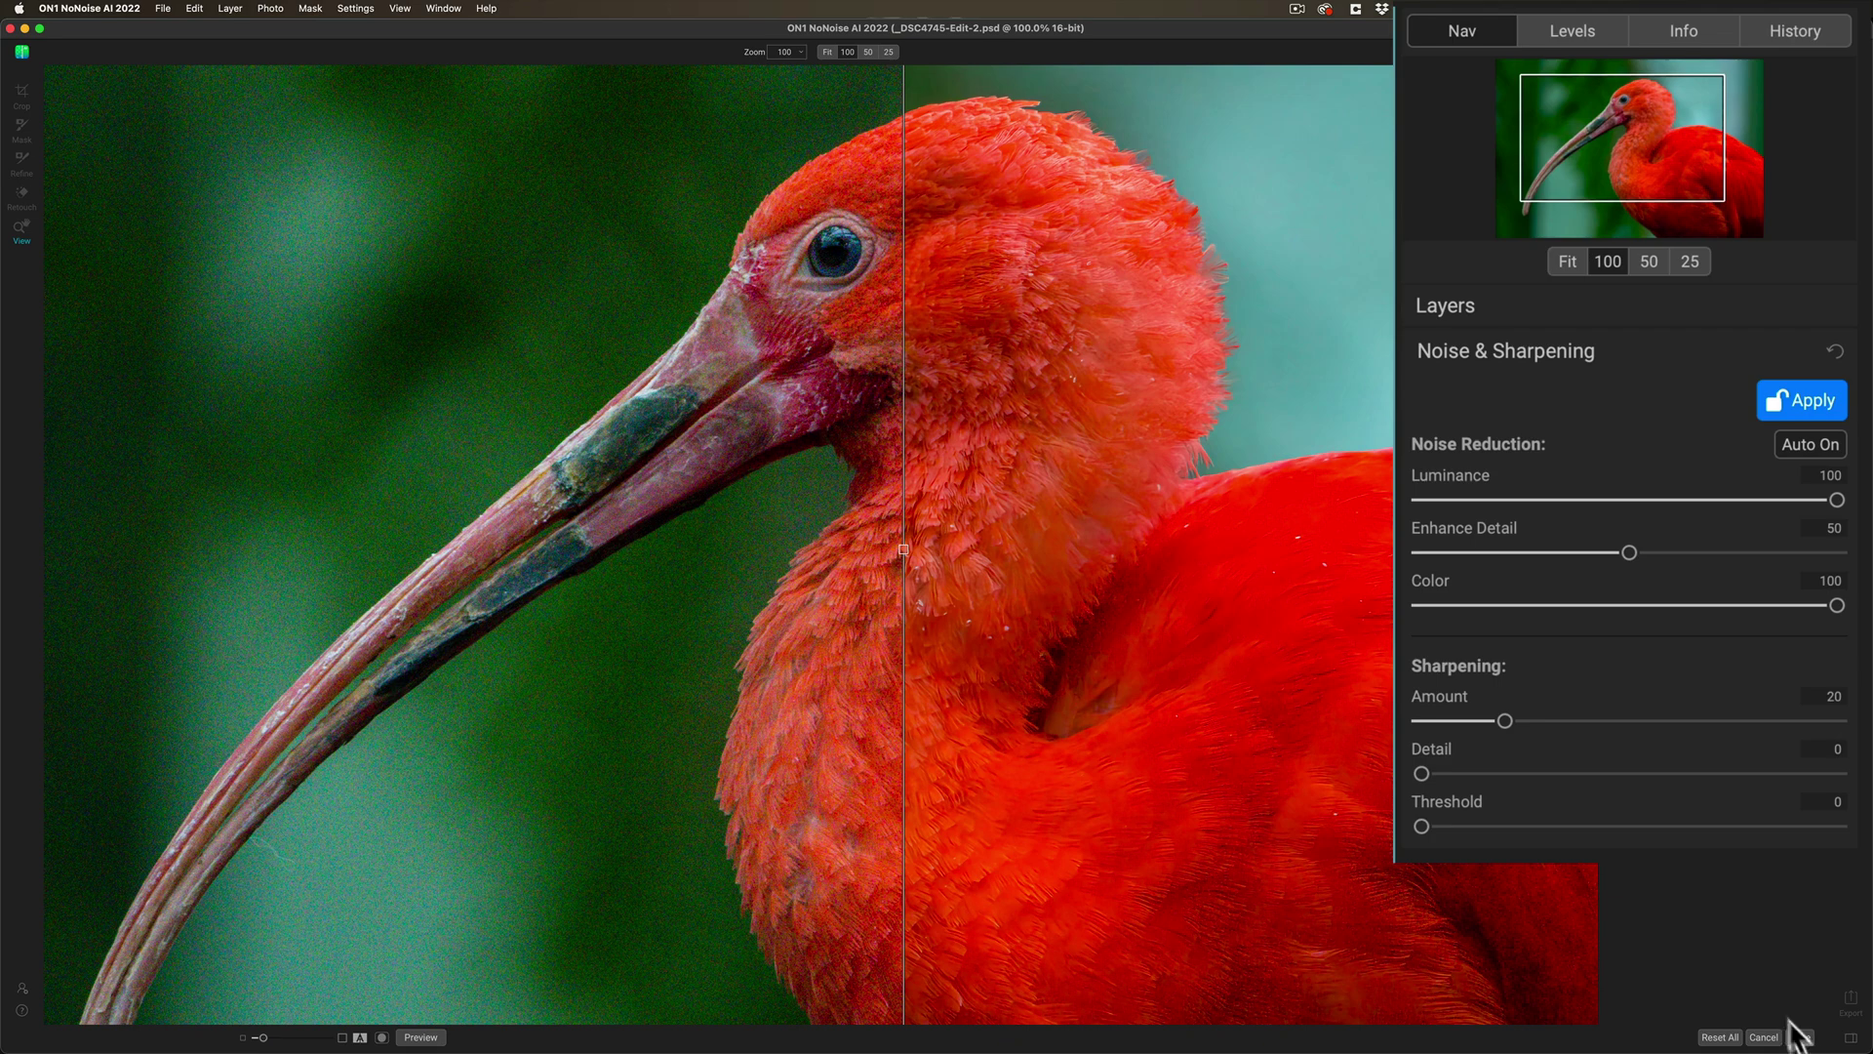
click(1561, 308)
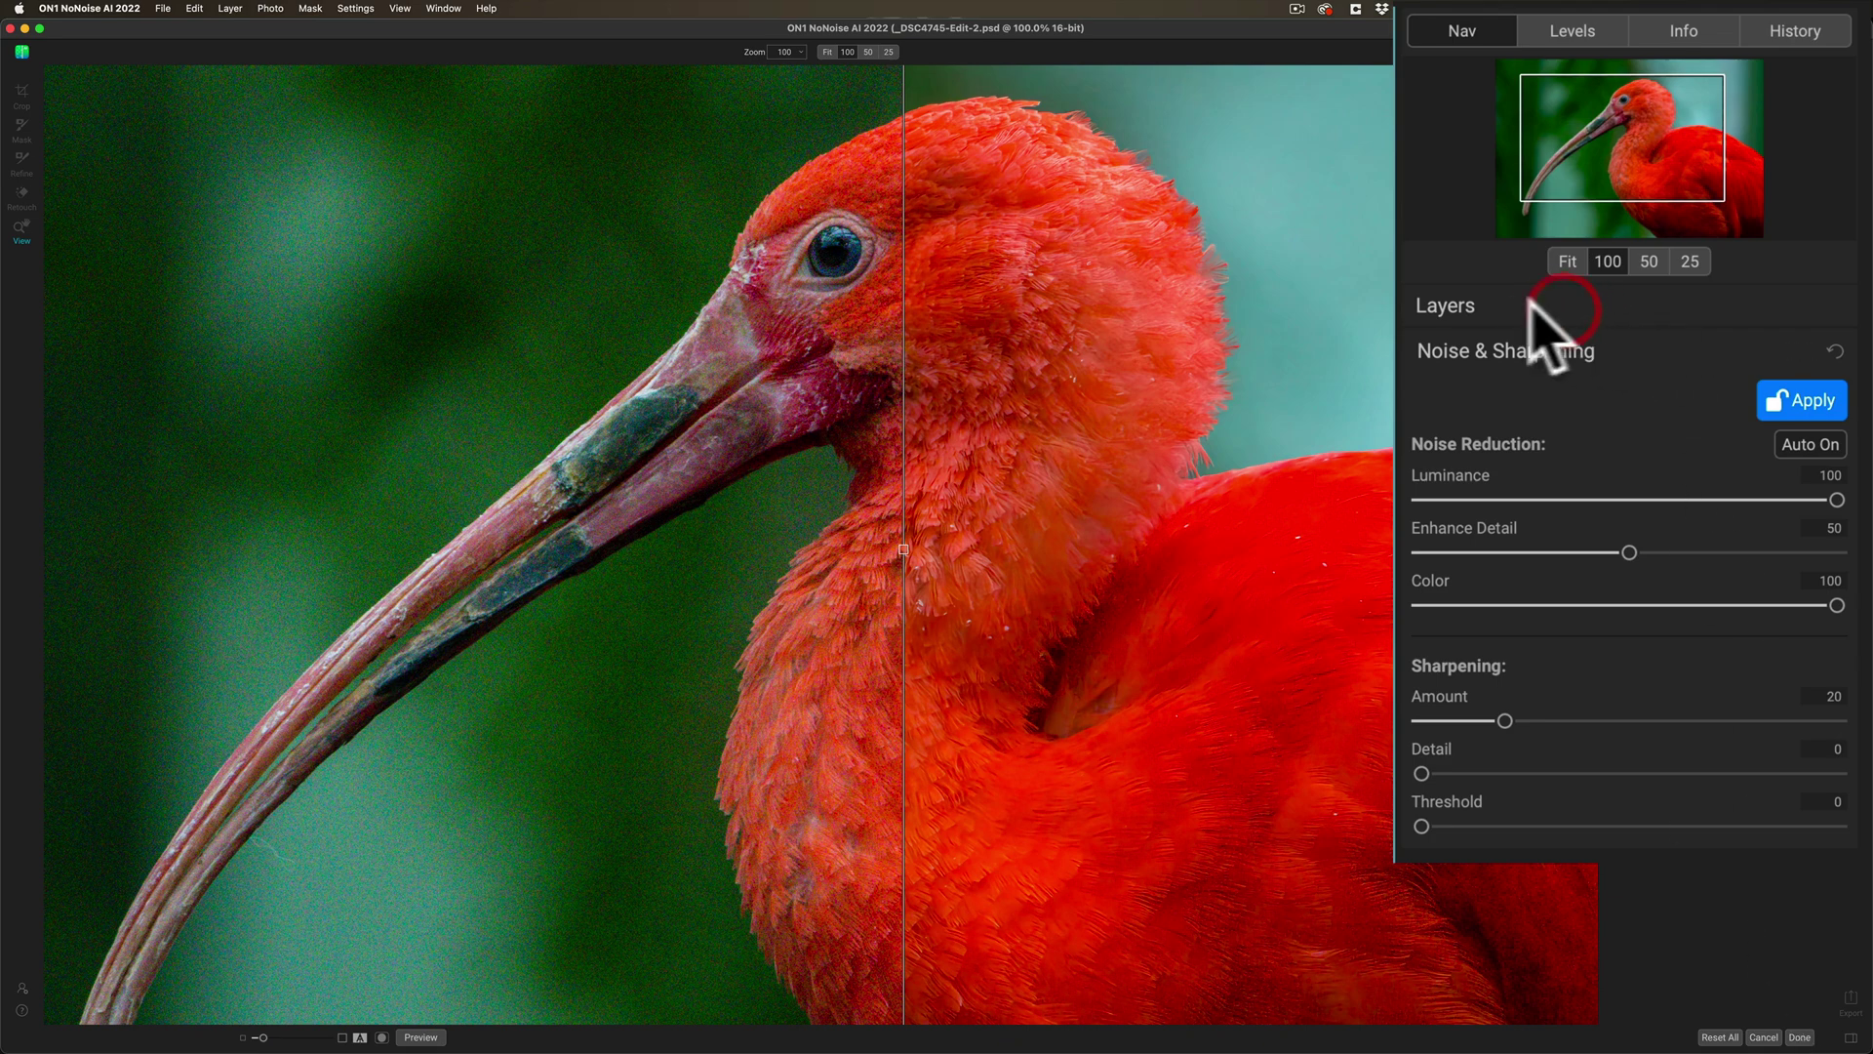
click(1442, 310)
click(1442, 311)
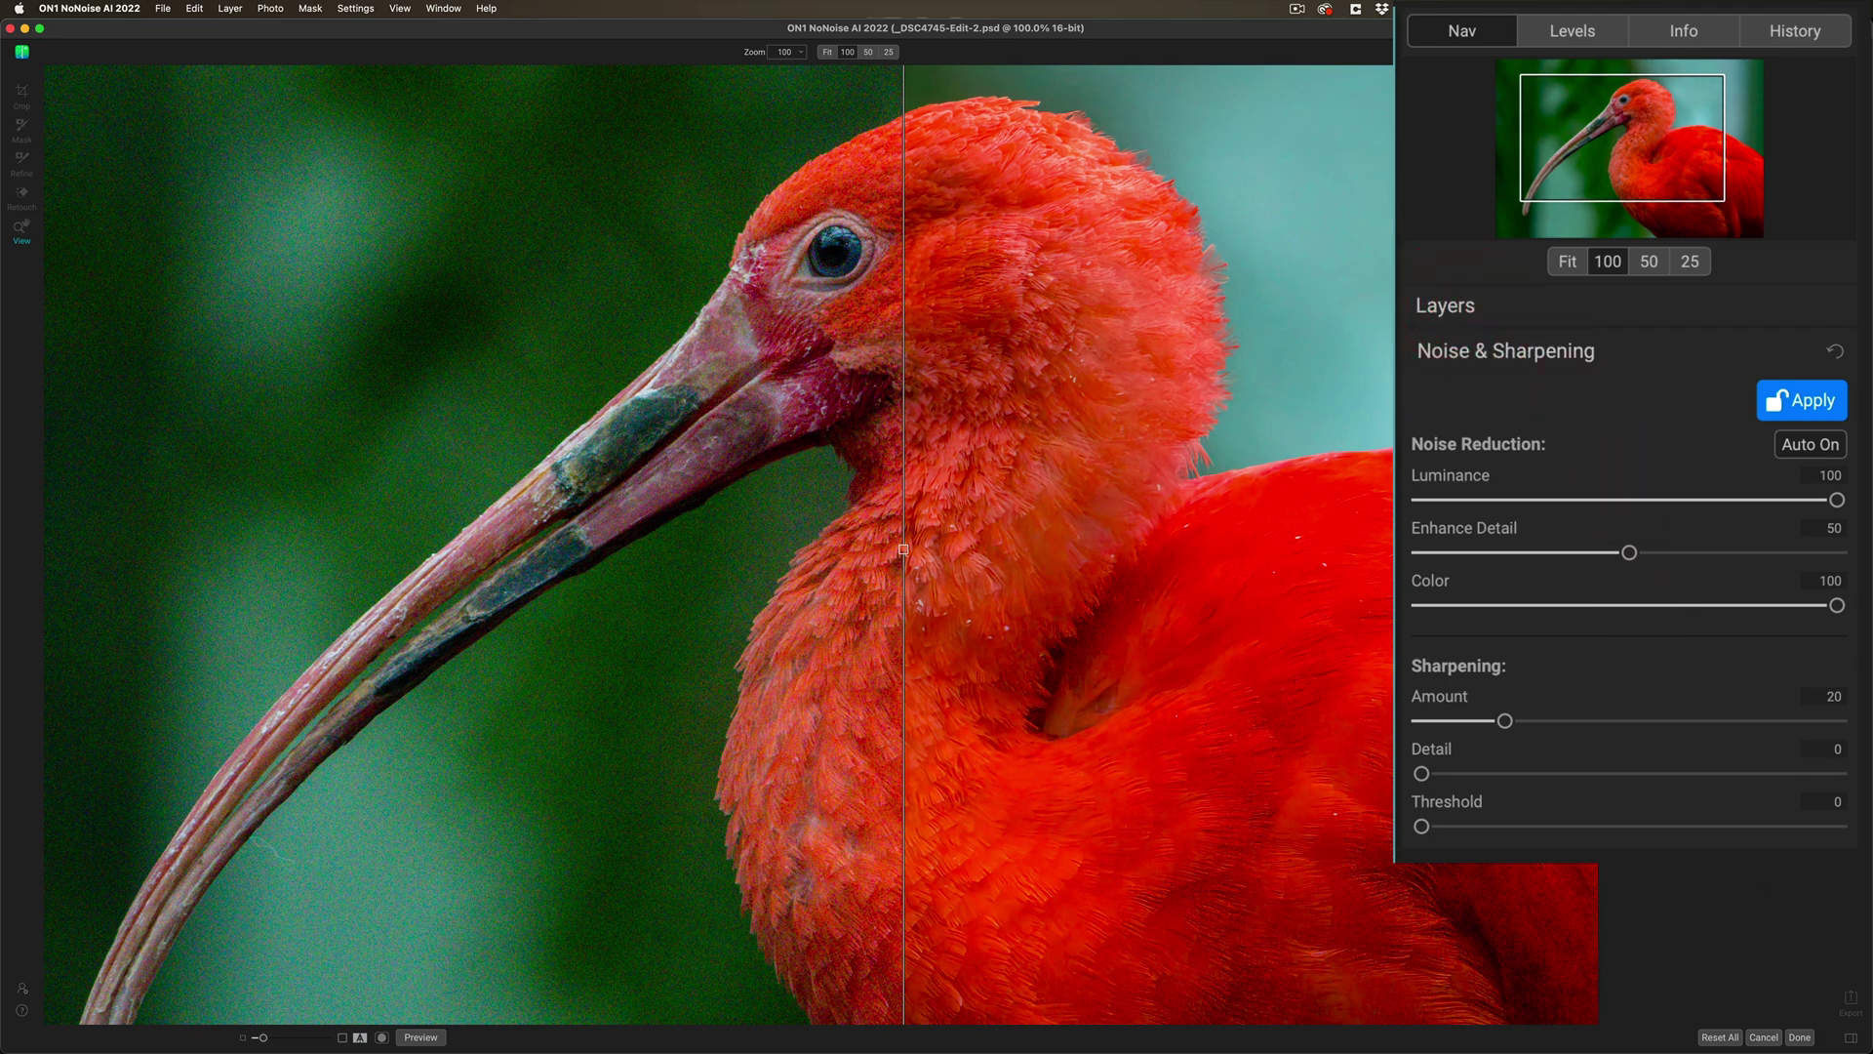
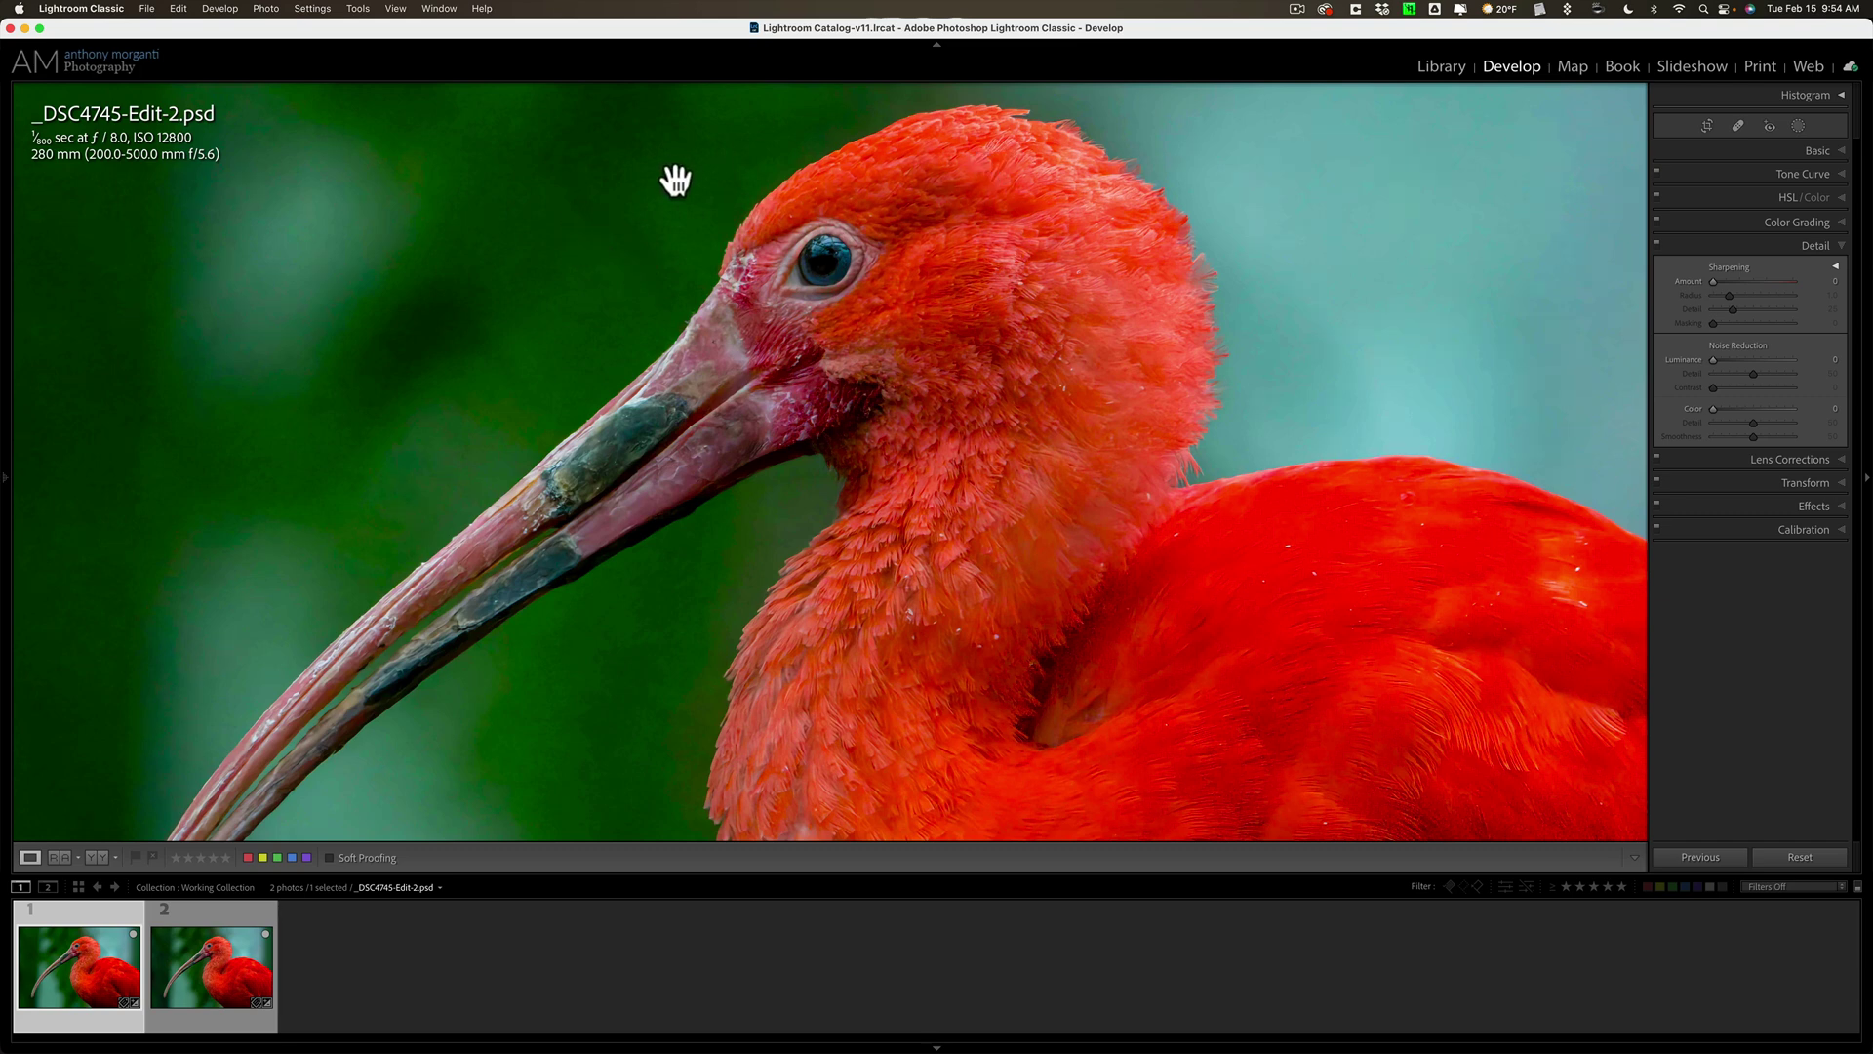
In Lightroom Classic, compare the original _DSC4745.NEF with the denoised _DSC4745-Edit-2.psd, using larger filmstrip thumbnails.
click(227, 1026)
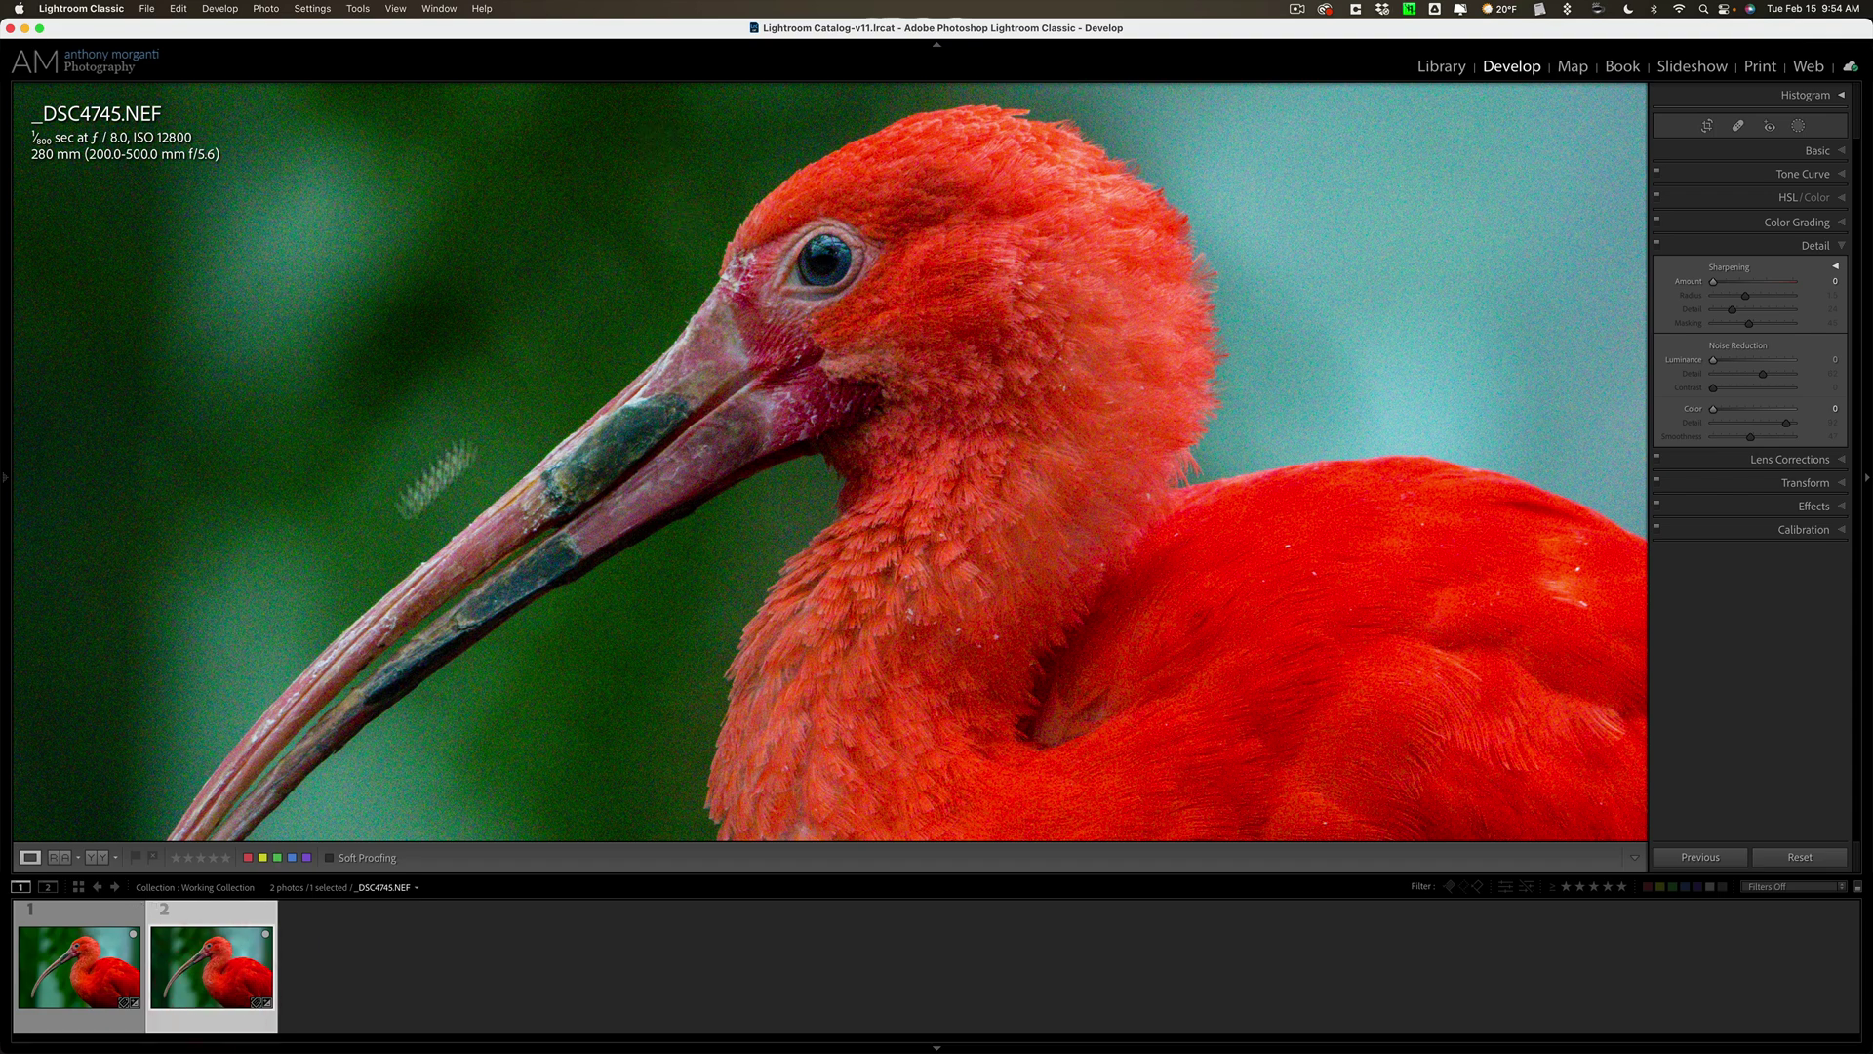
click(52, 972)
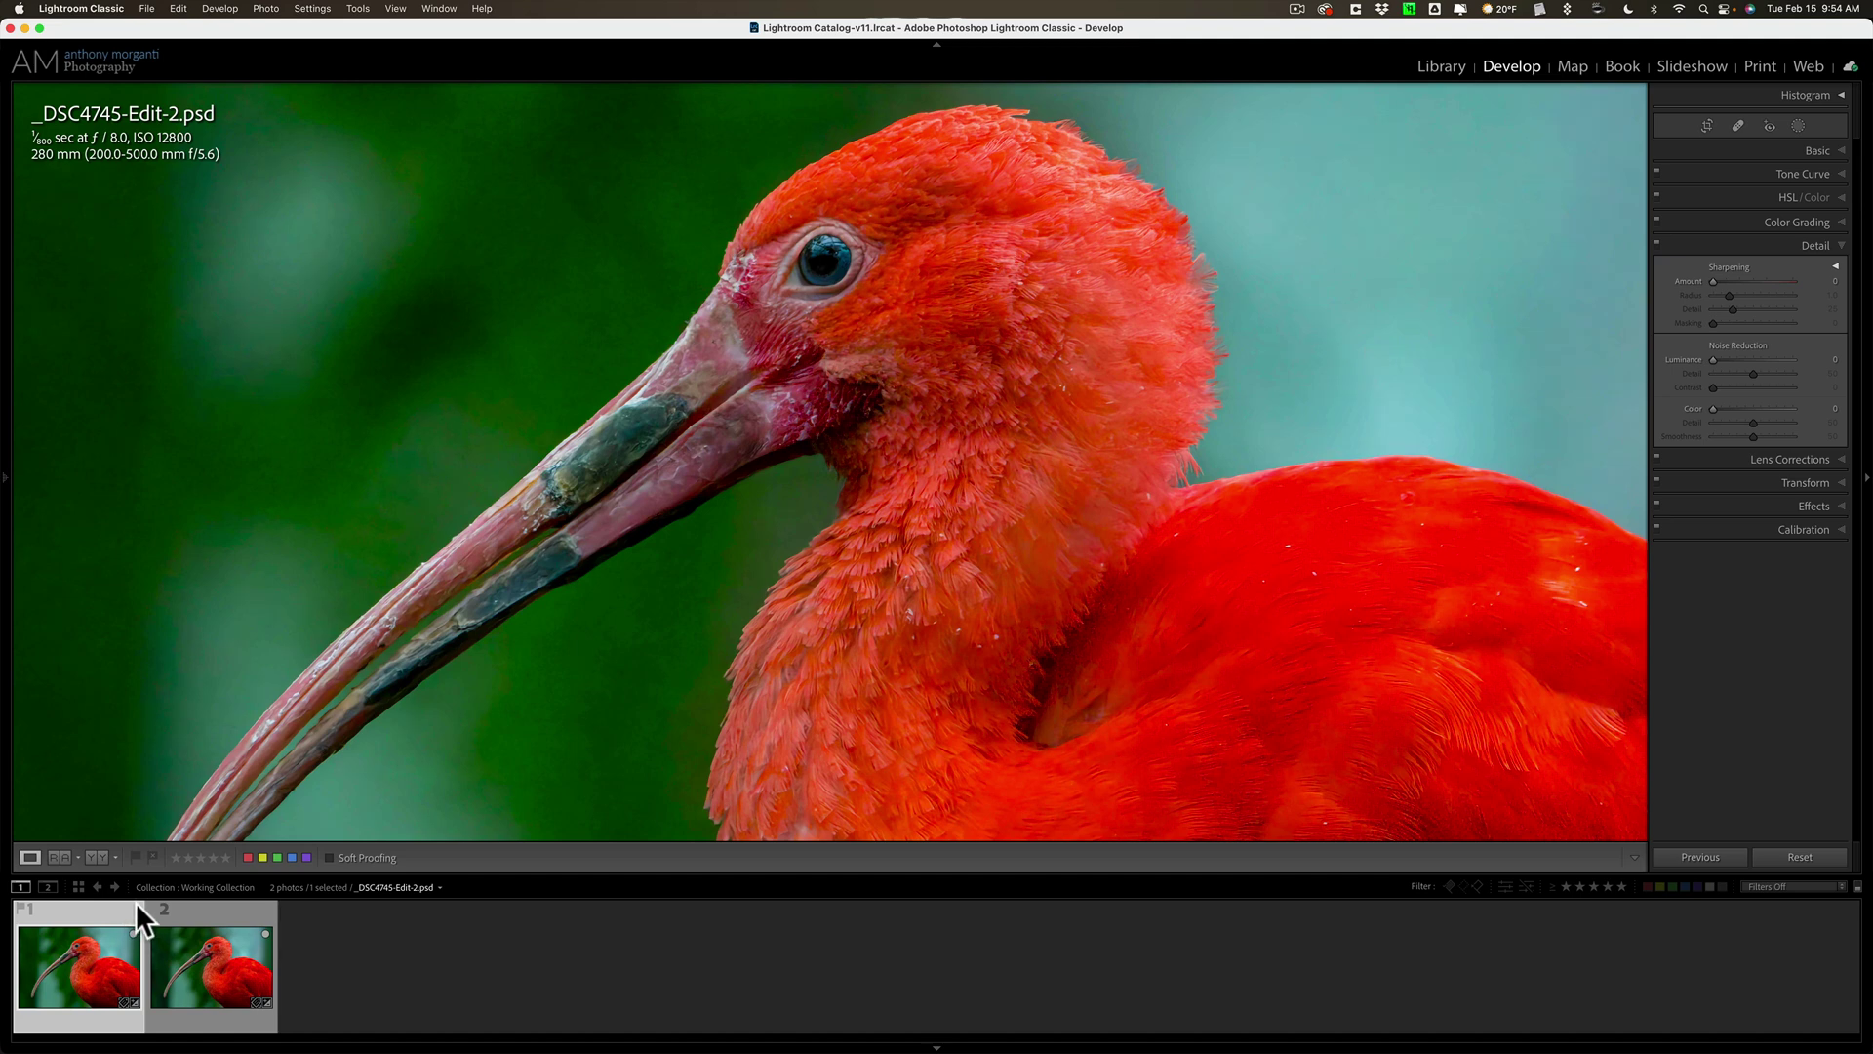
drag(406, 871, 419, 797)
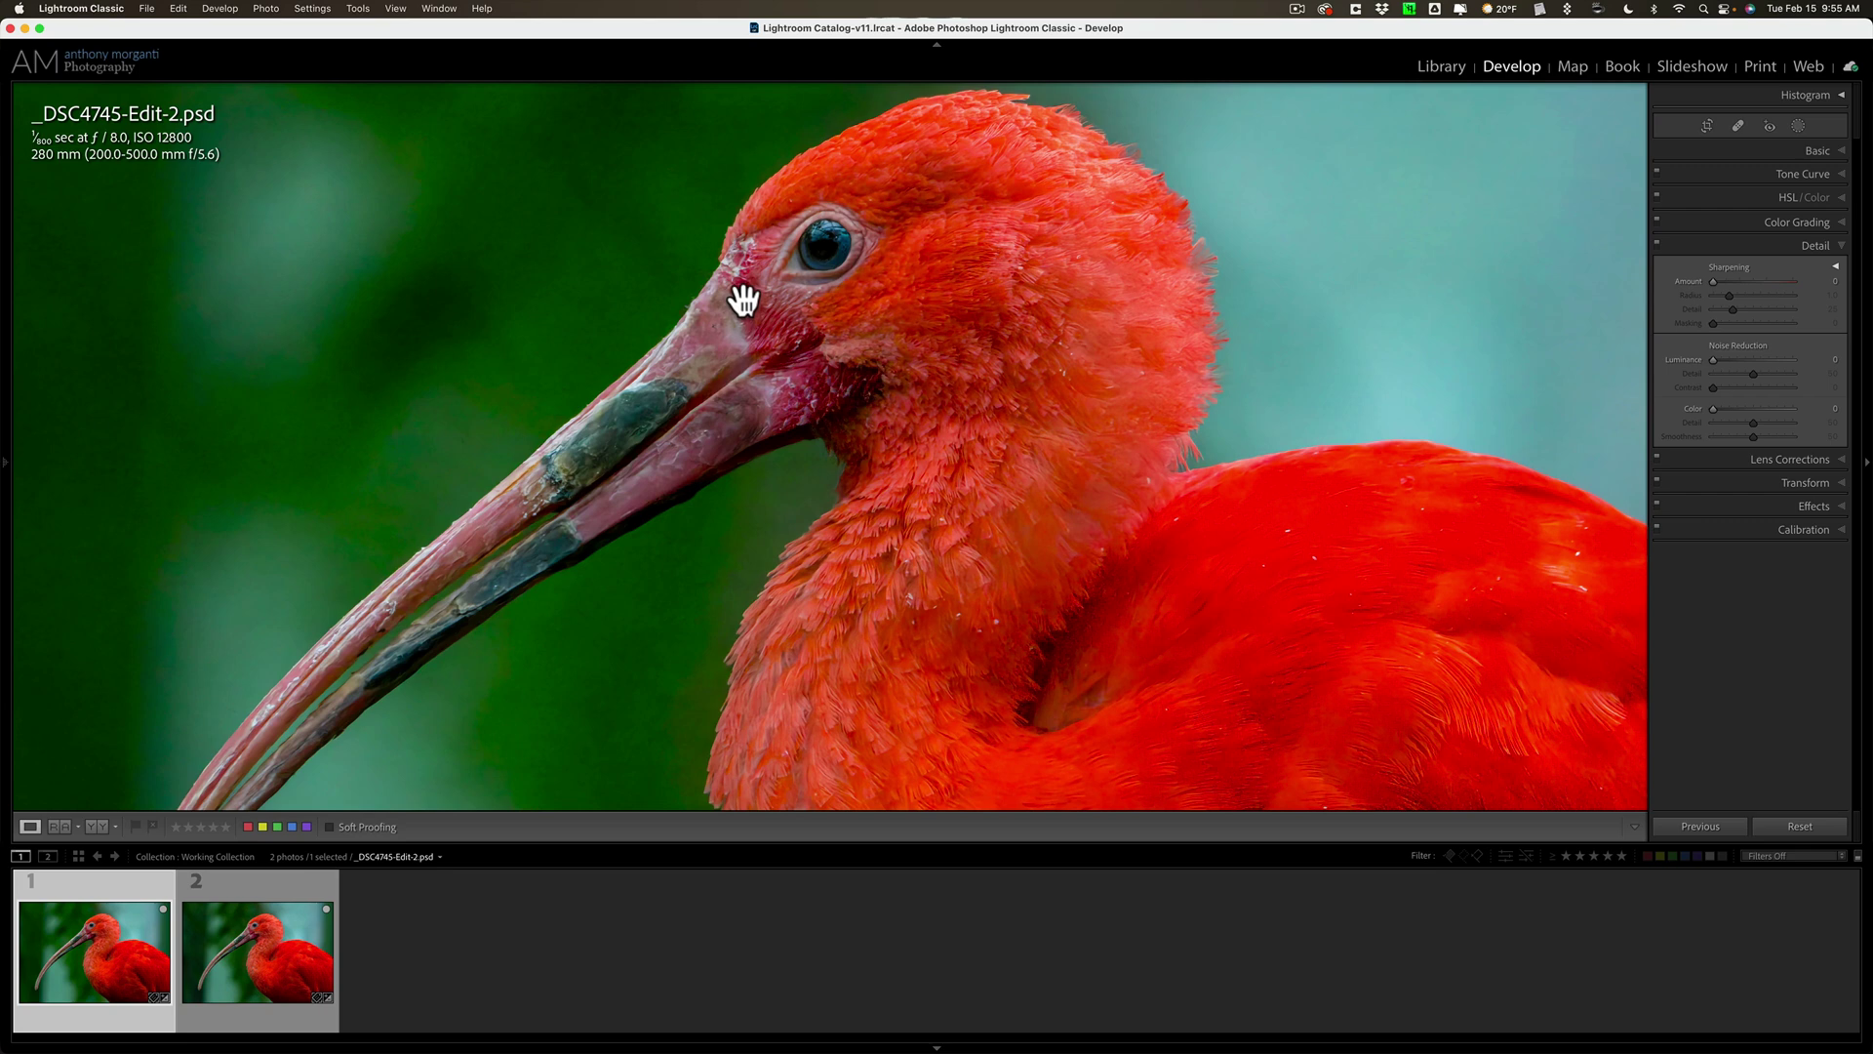
click(256, 950)
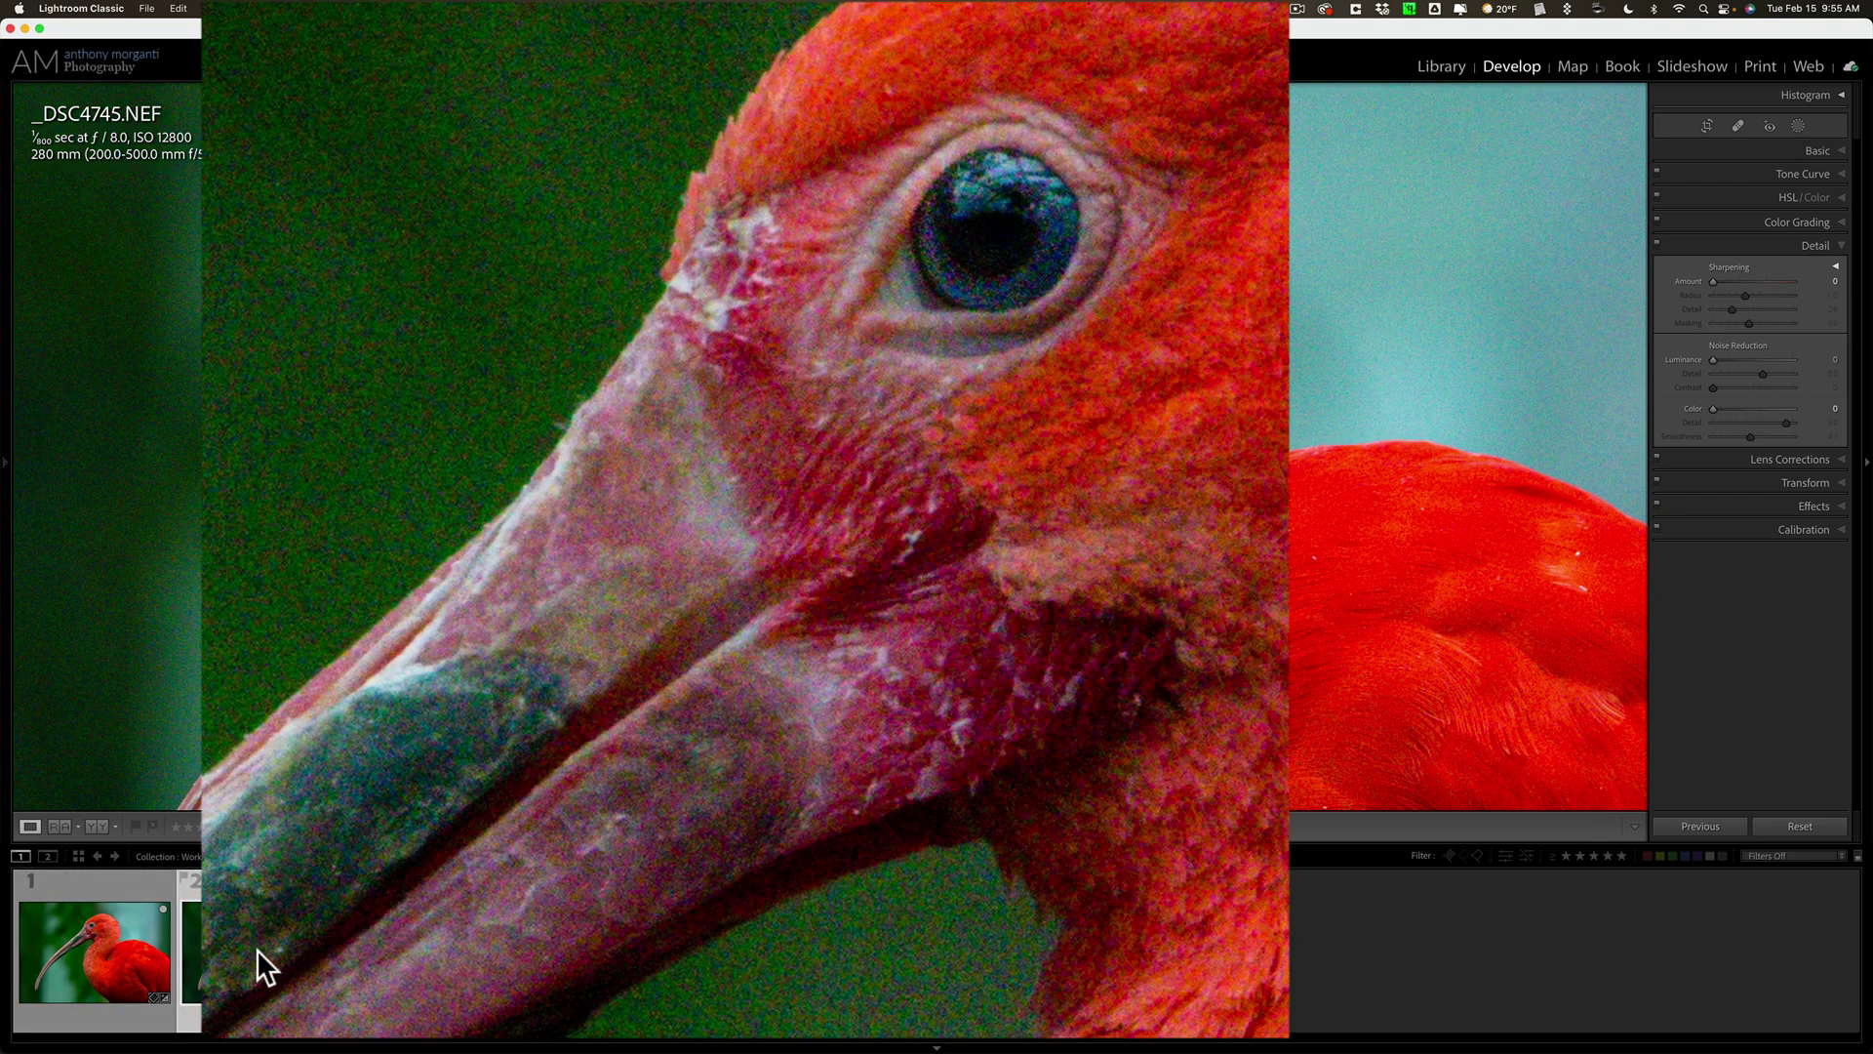
click(127, 965)
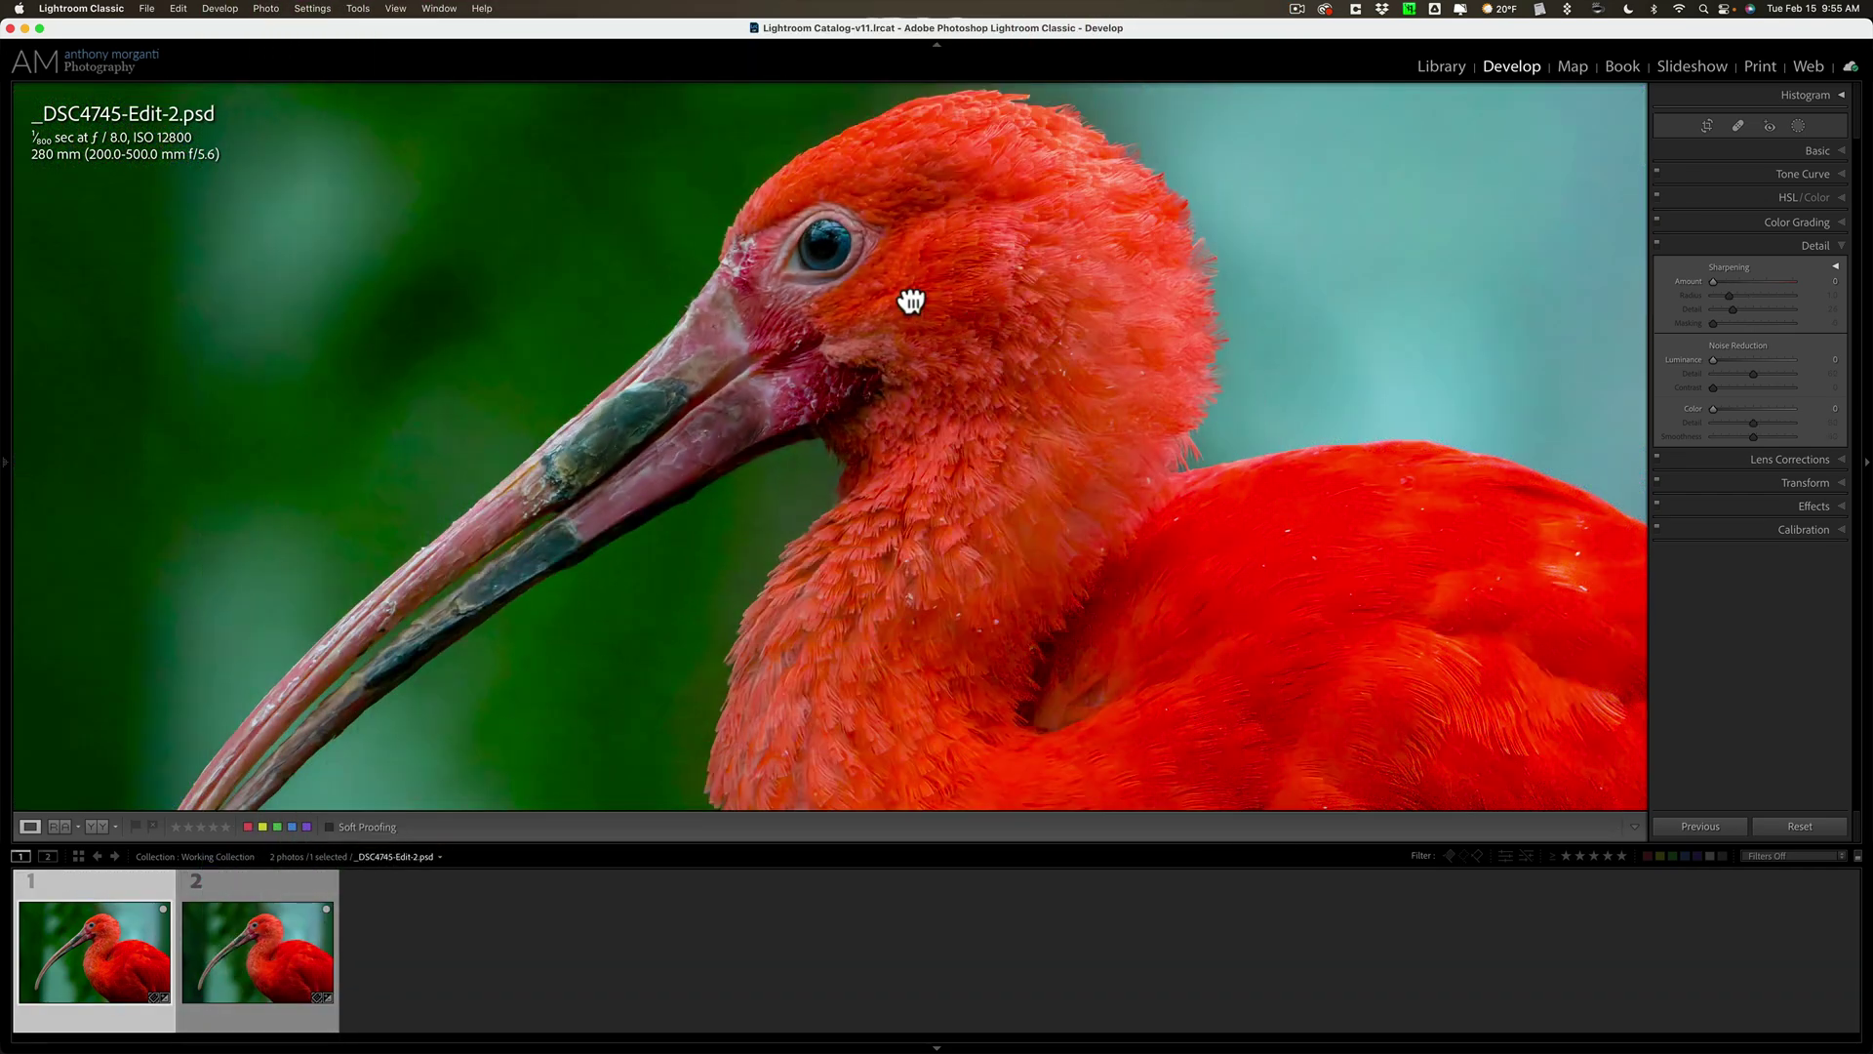
Set the denoised copy's sharpening amount to about 34, Texture to +21 and Clarity to +22.
click(911, 300)
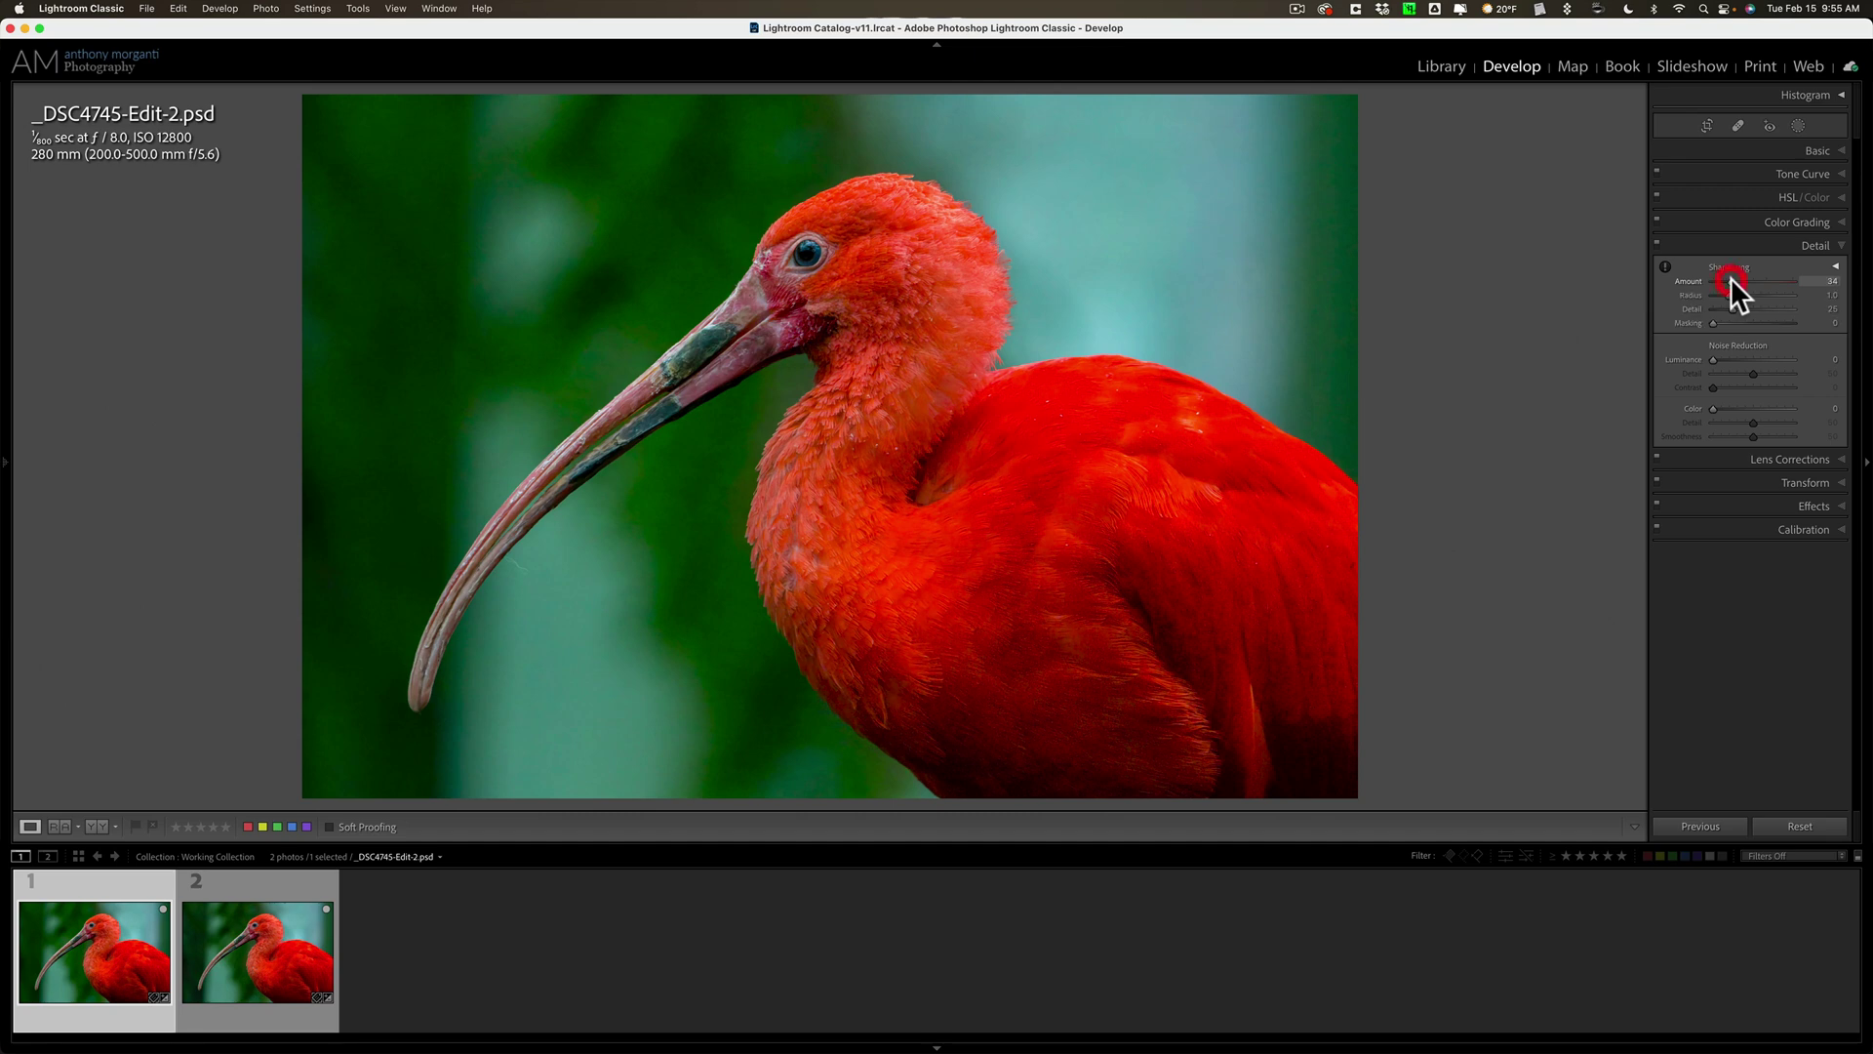
click(1823, 245)
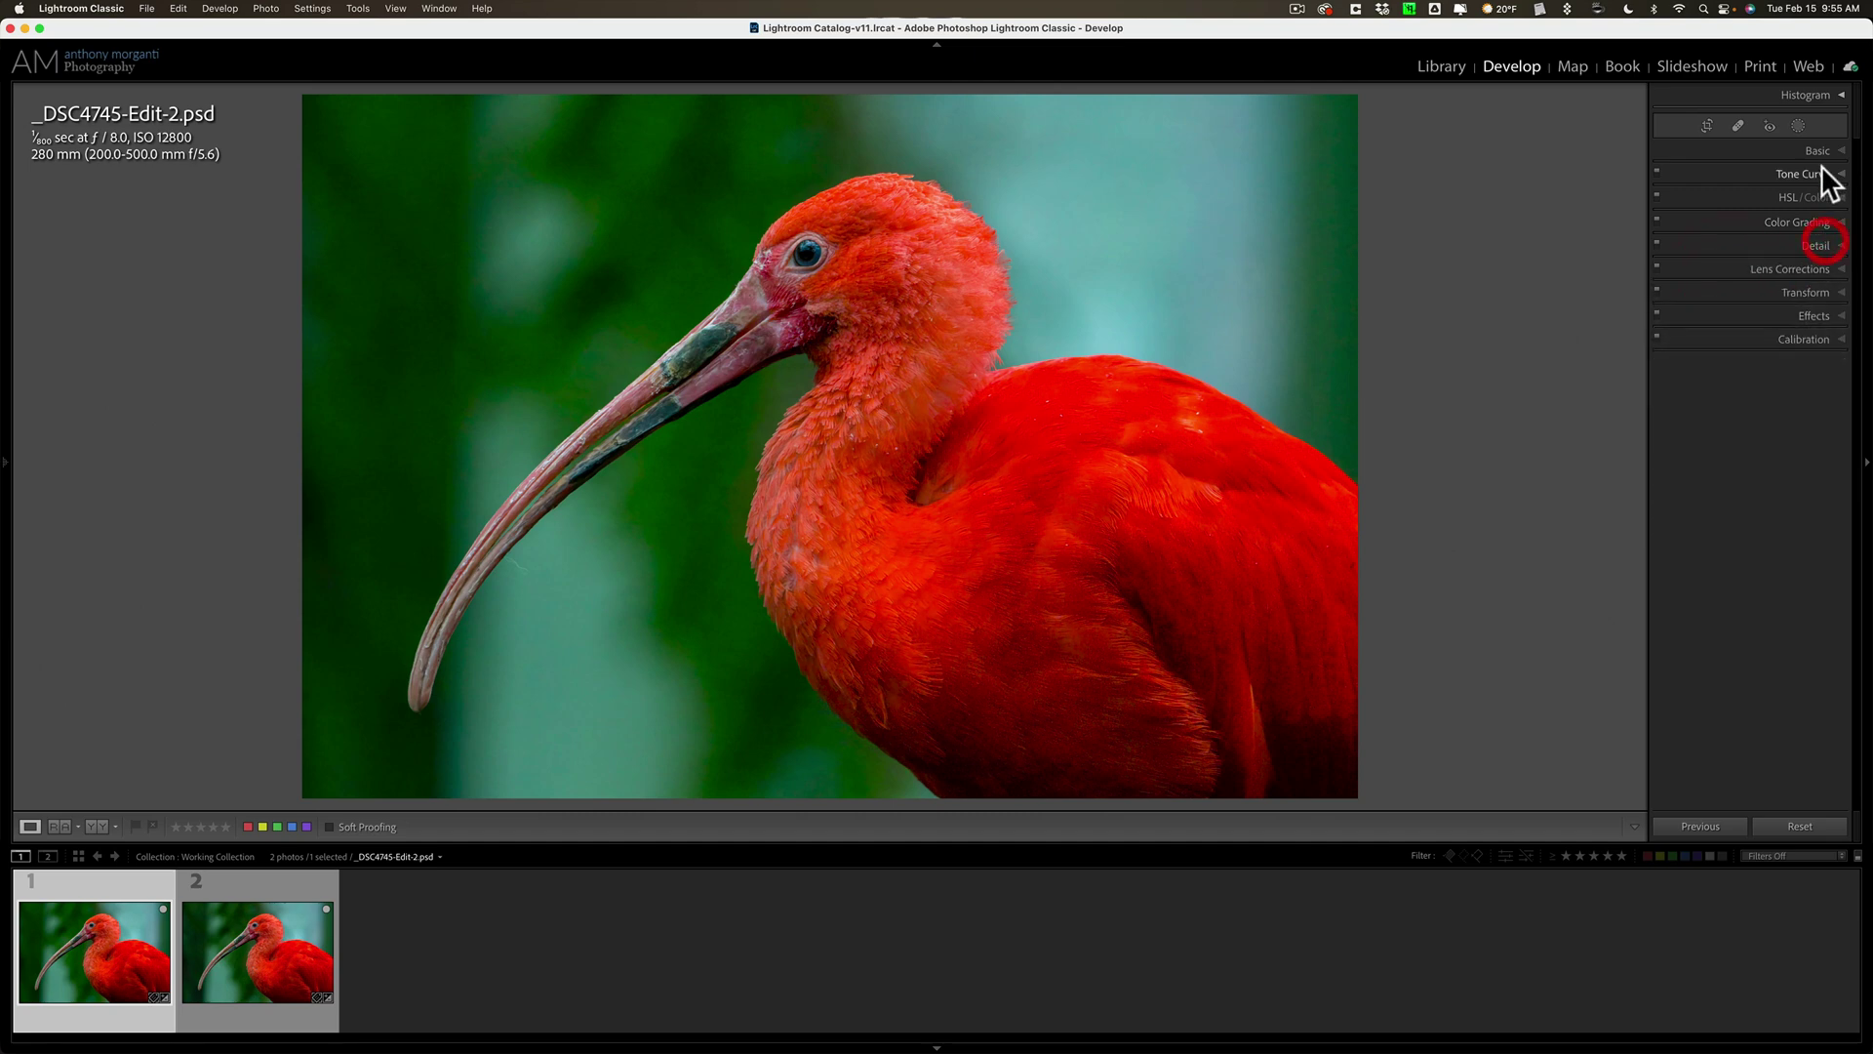
click(1818, 151)
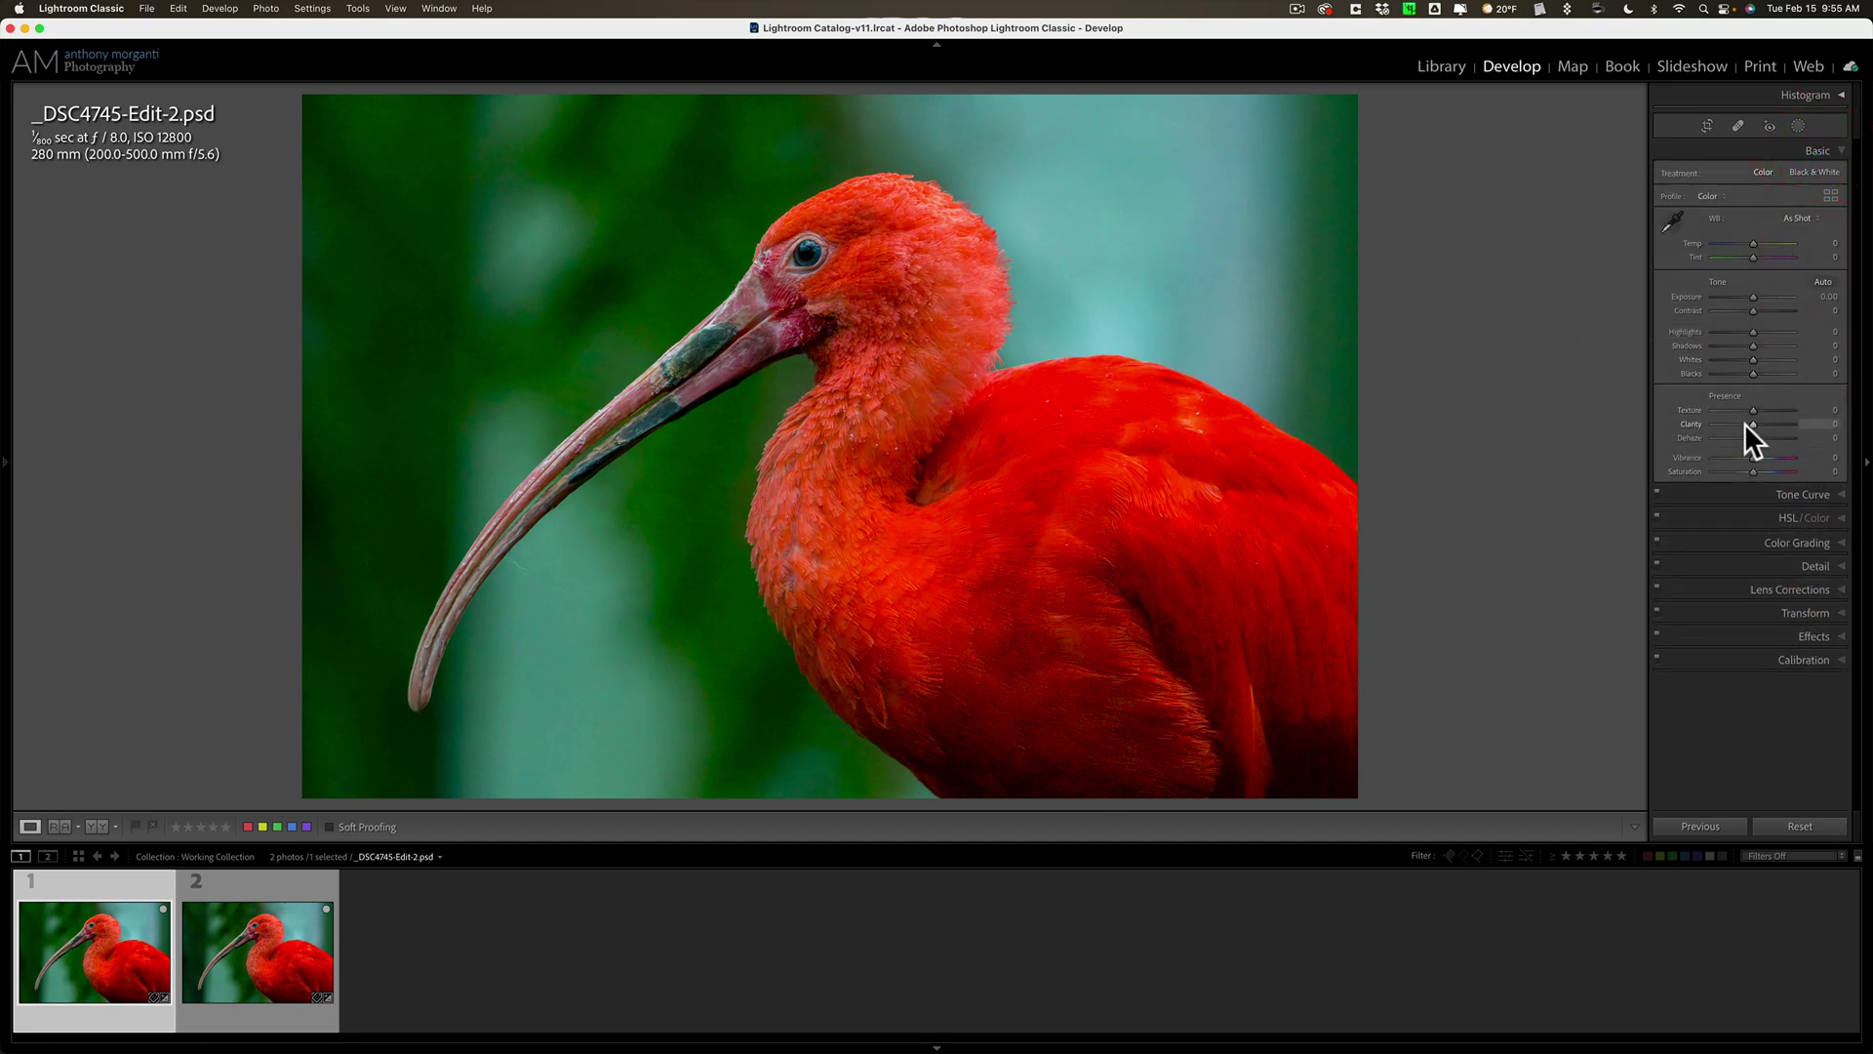
drag(1758, 421, 1750, 404)
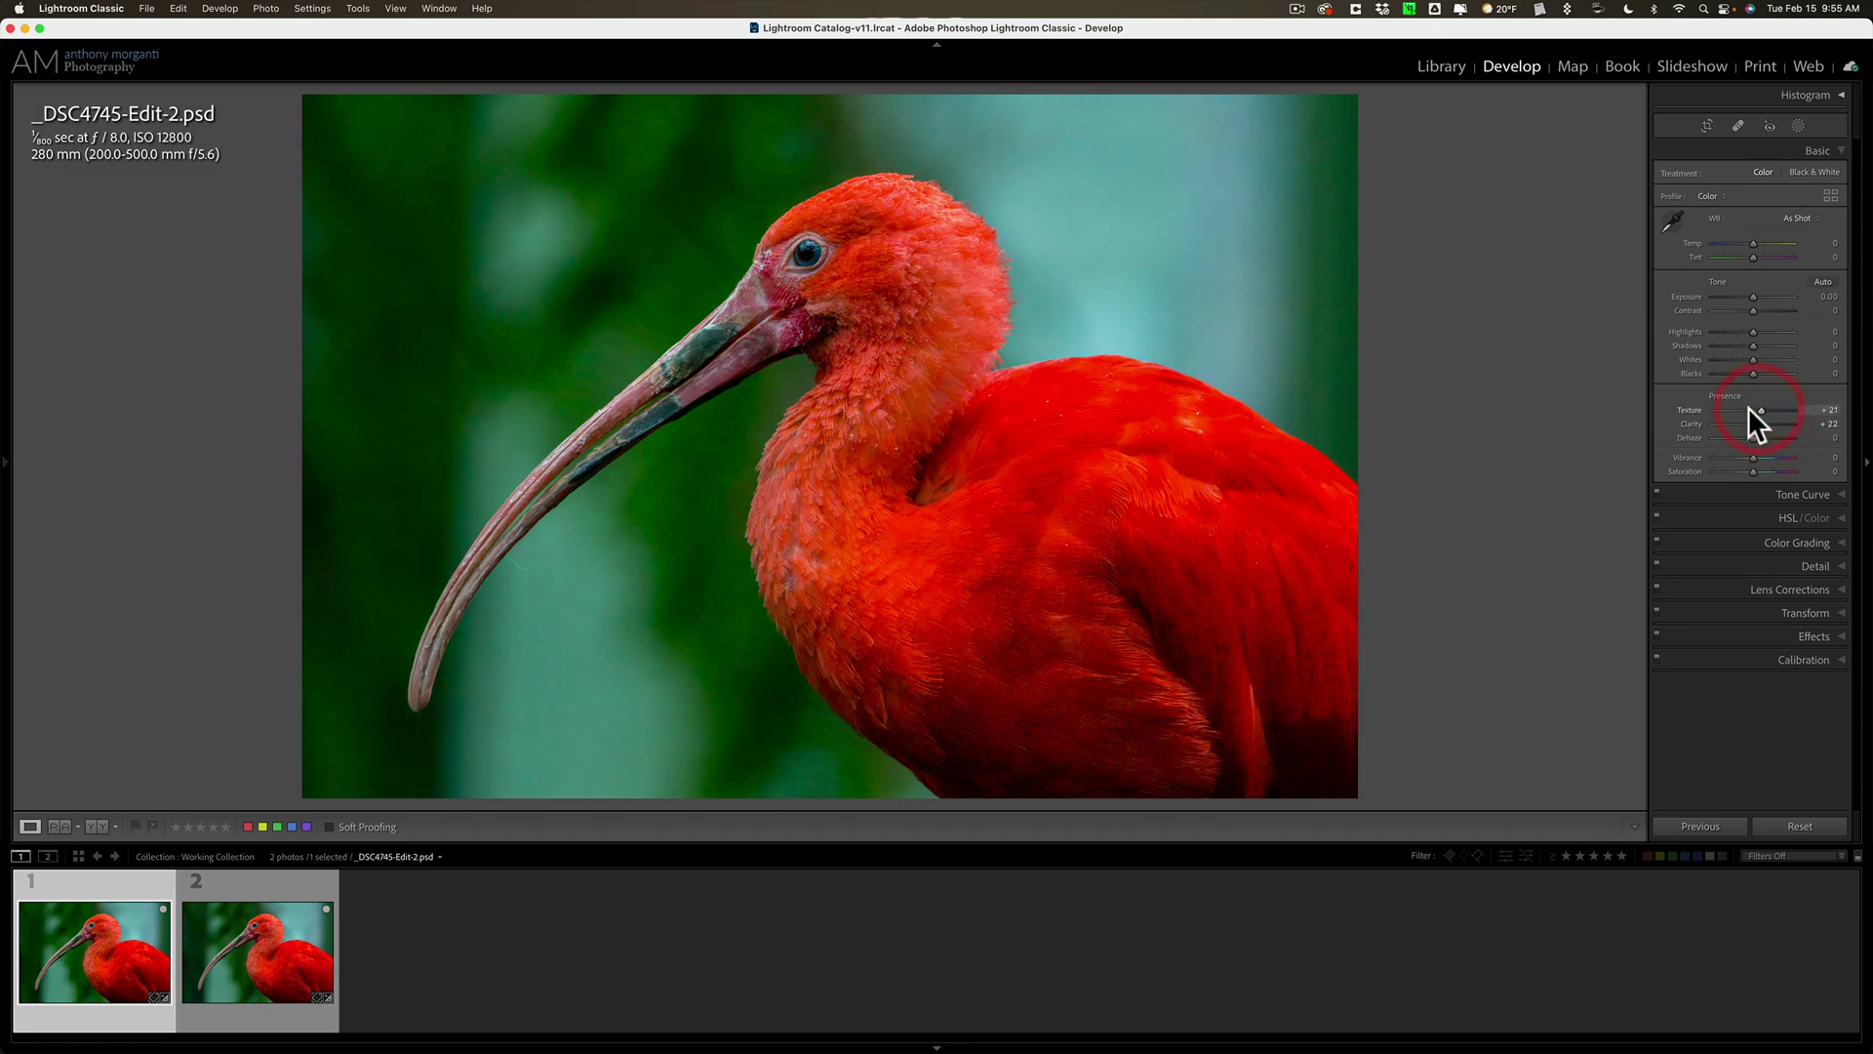
click(1815, 144)
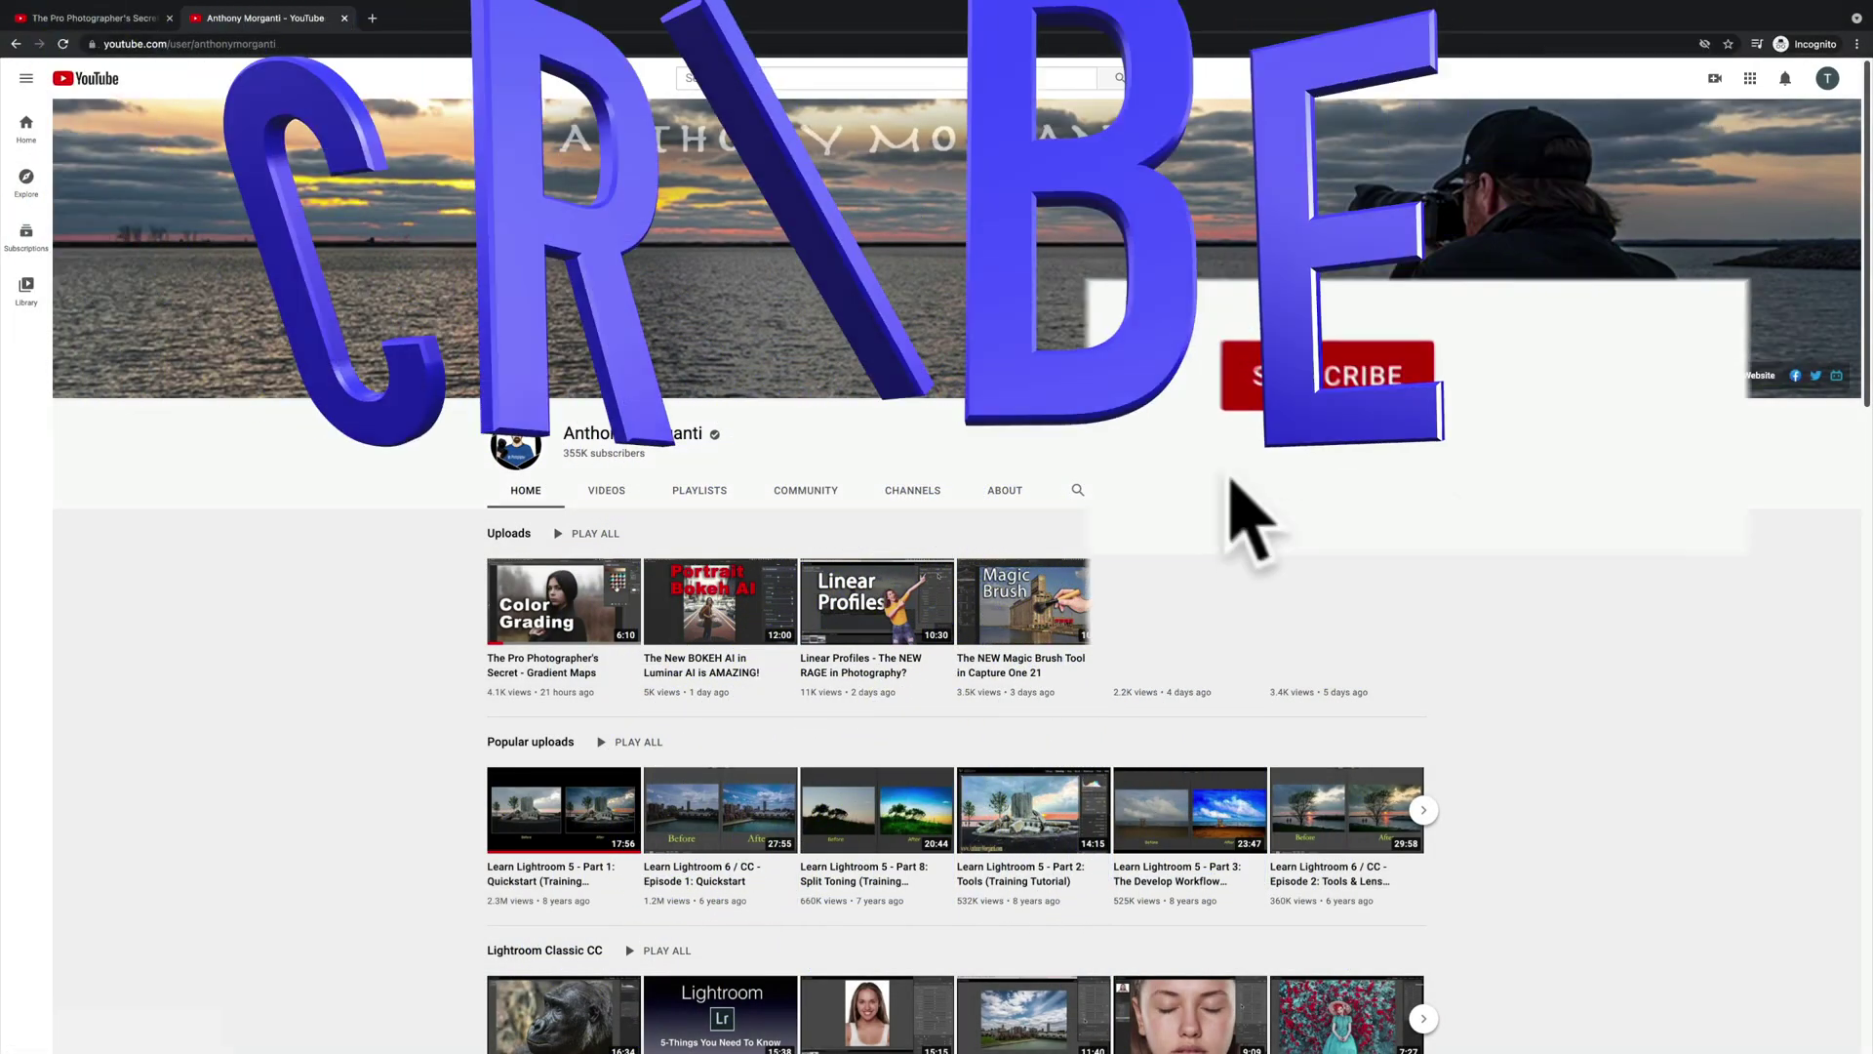
Subscribe to the photographer's YouTube channel in the browser.
click(1317, 356)
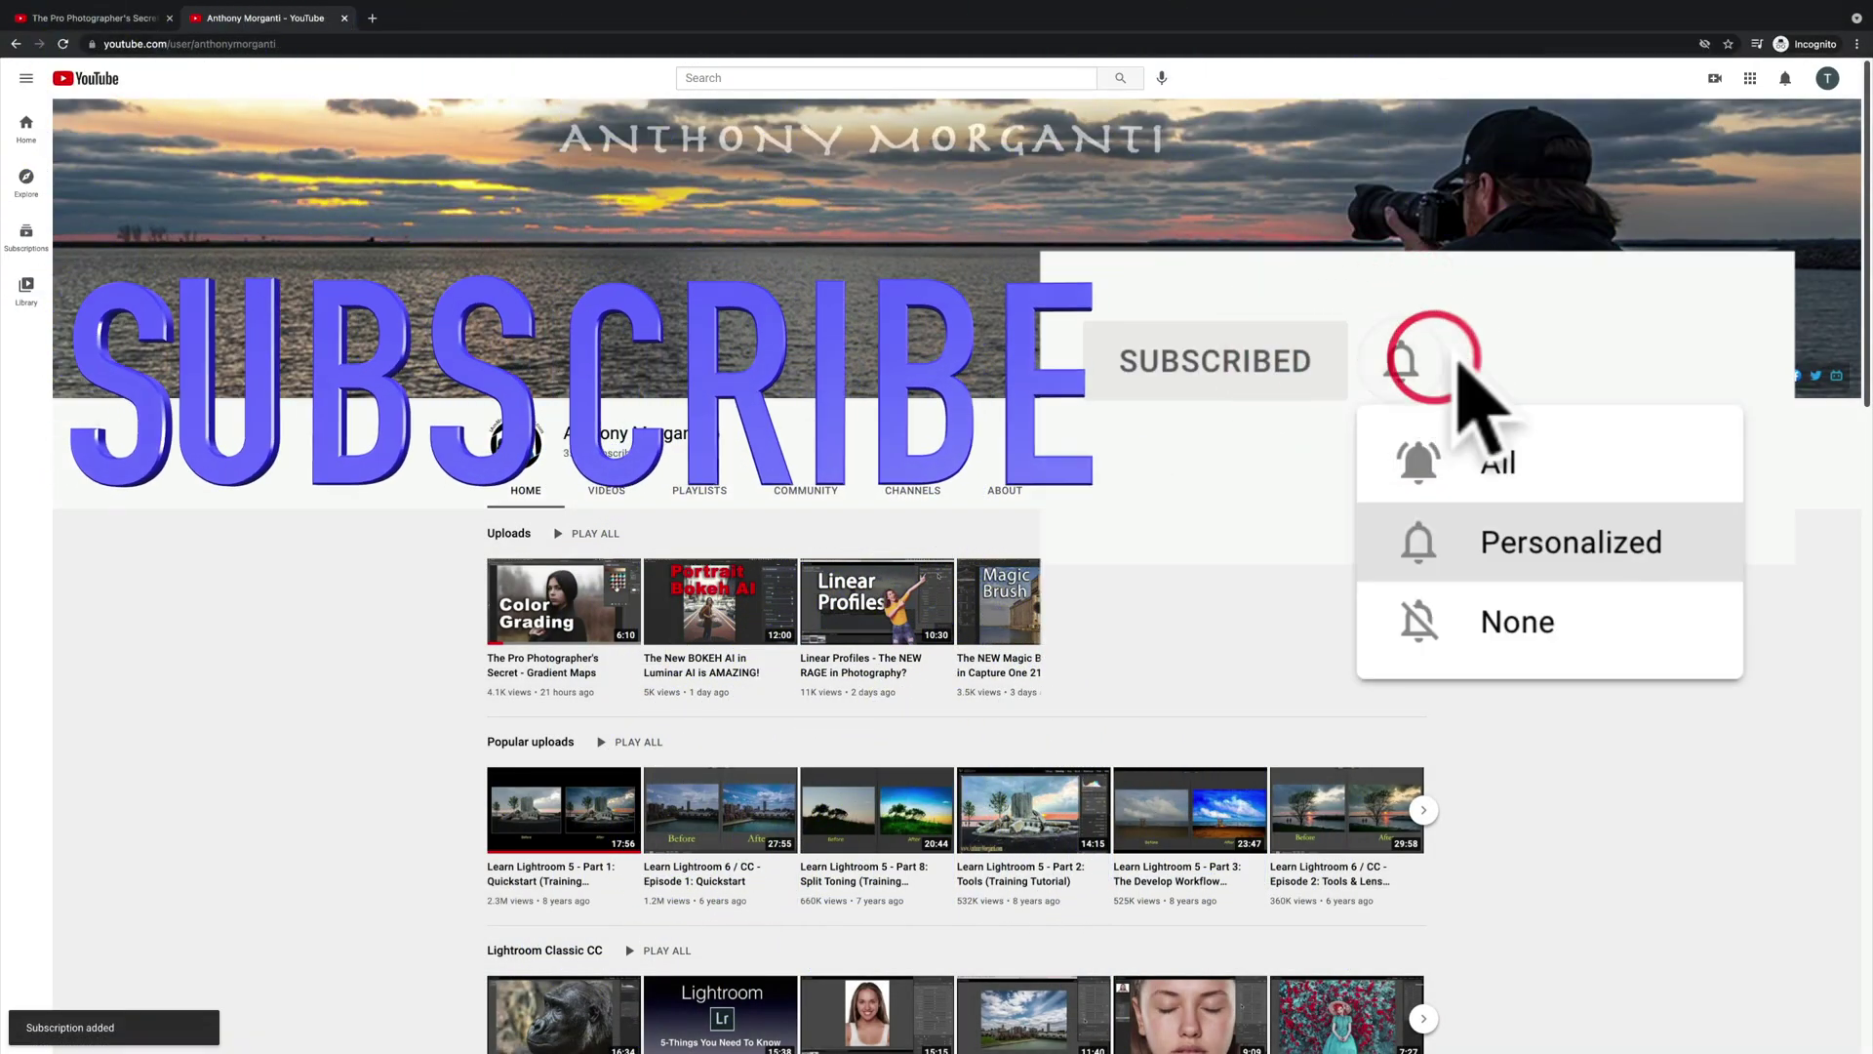